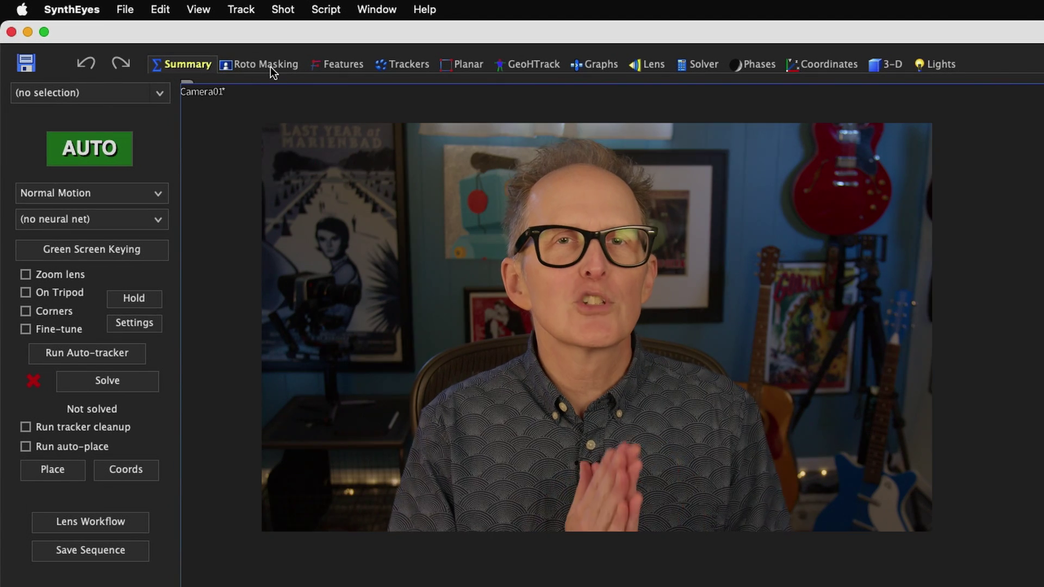
# Step: Look through the workspace rooms from Roto Masking to Lights and return to the Summary room
pyautogui.click(270, 66)
pyautogui.click(340, 64)
pyautogui.click(406, 64)
pyautogui.click(533, 64)
pyautogui.click(598, 64)
pyautogui.click(650, 64)
pyautogui.click(701, 64)
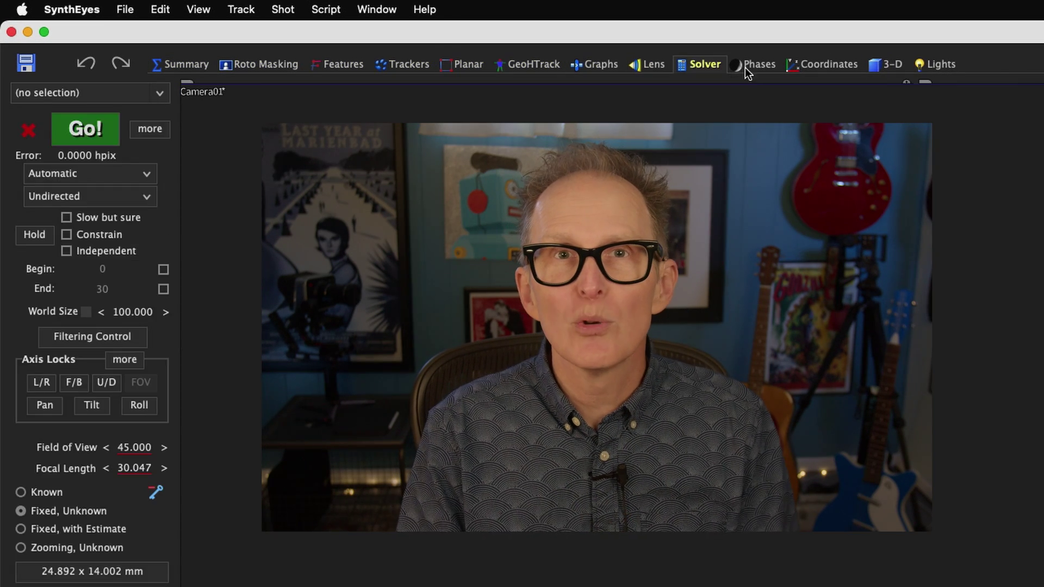
pyautogui.click(756, 64)
pyautogui.click(826, 64)
pyautogui.click(937, 64)
pyautogui.click(182, 64)
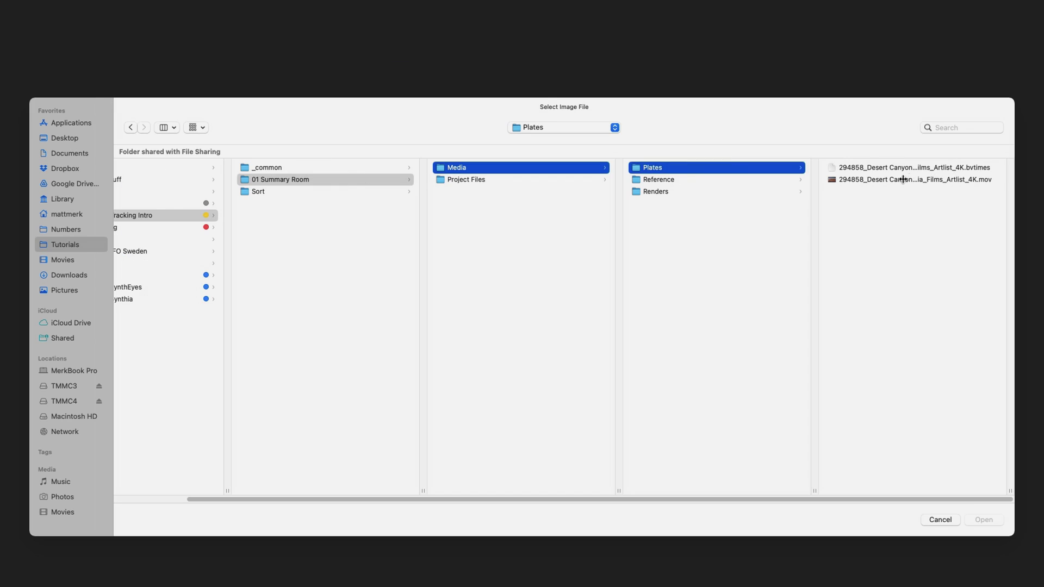
# Step: Load the 294858_Desert Canyon .mov clip from the Plates folder, auto-track and solve it, and accept the finished solve
pyautogui.click(902, 179)
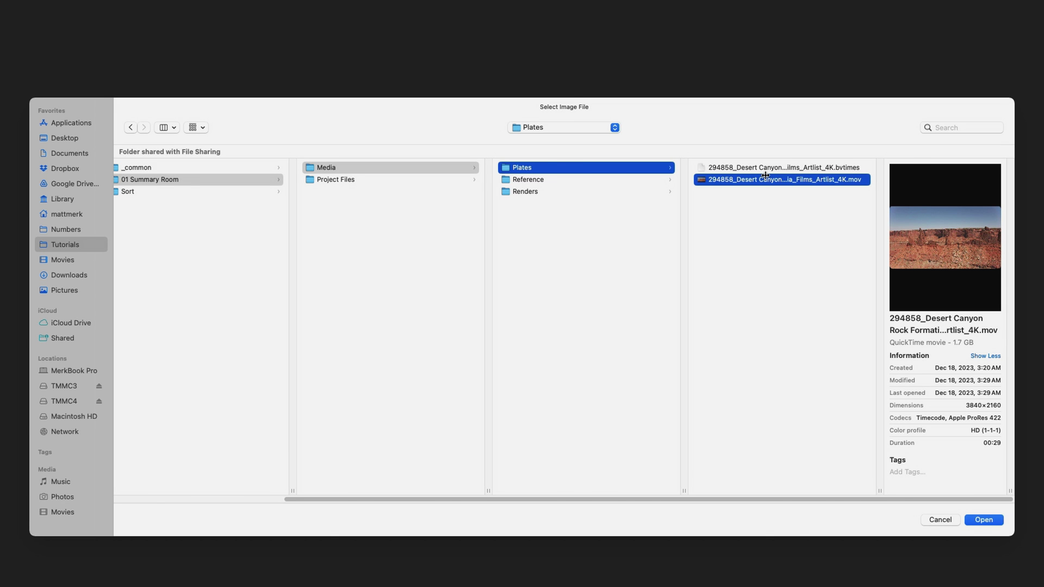
pyautogui.doubleClick(766, 178)
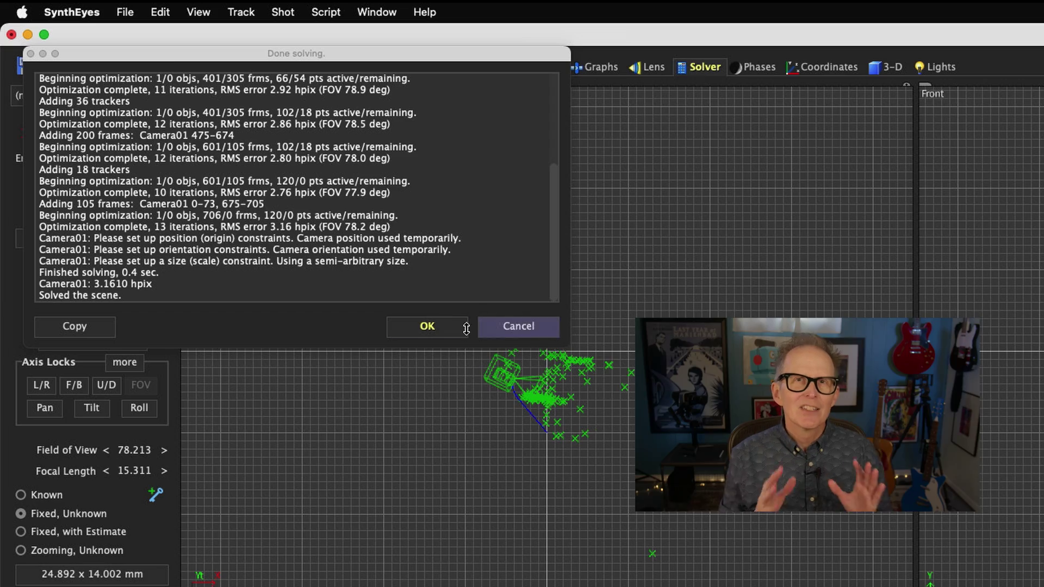
pyautogui.click(443, 330)
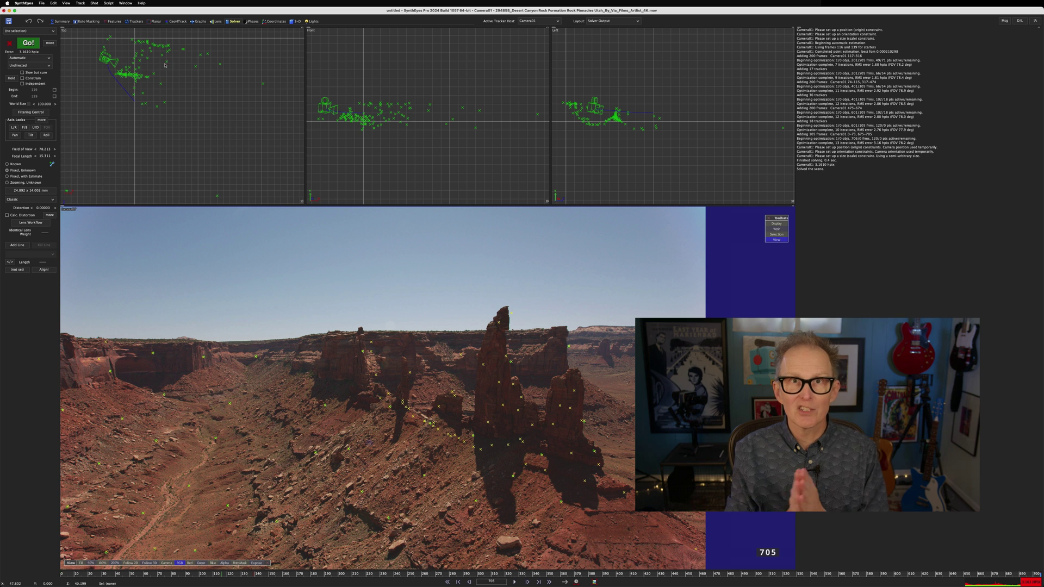
pyautogui.moveTo(148, 111); pyautogui.dragTo(154, 150, button='middle')
pyautogui.moveTo(361, 118); pyautogui.dragTo(363, 122, button='middle')
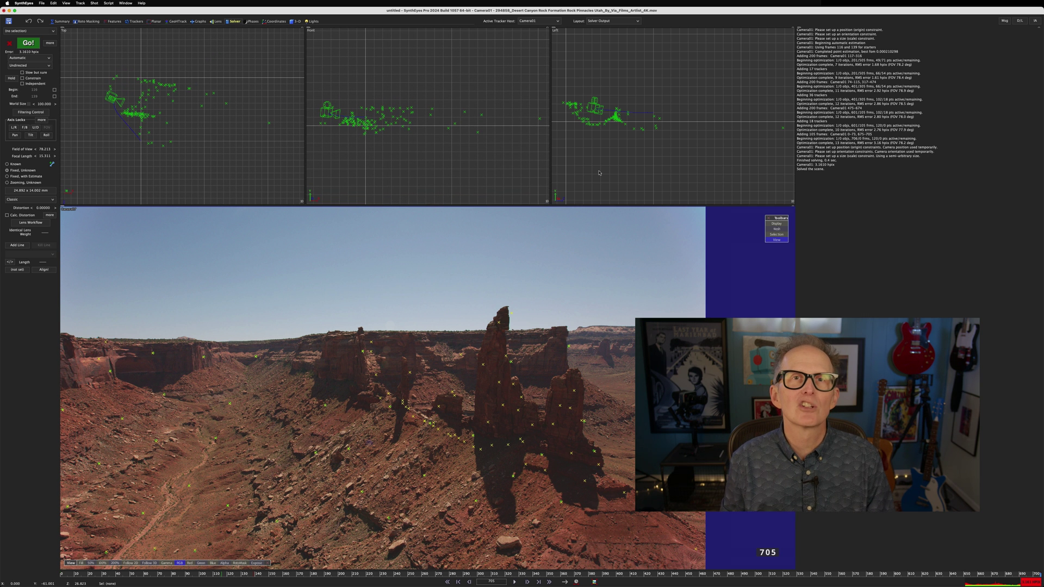
pyautogui.moveTo(615, 142); pyautogui.dragTo(658, 155, button='middle')
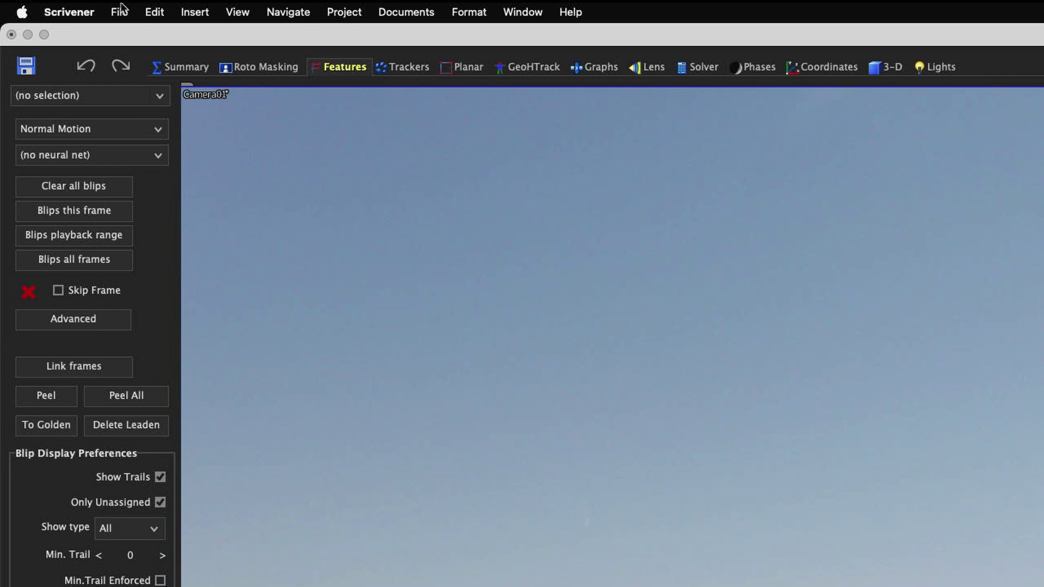
# Step: Start a new scene with the 294858_Desert Canyon .mov clip from Media/Plates, accepting 23.976 fps and 8 bit
pyautogui.click(121, 10)
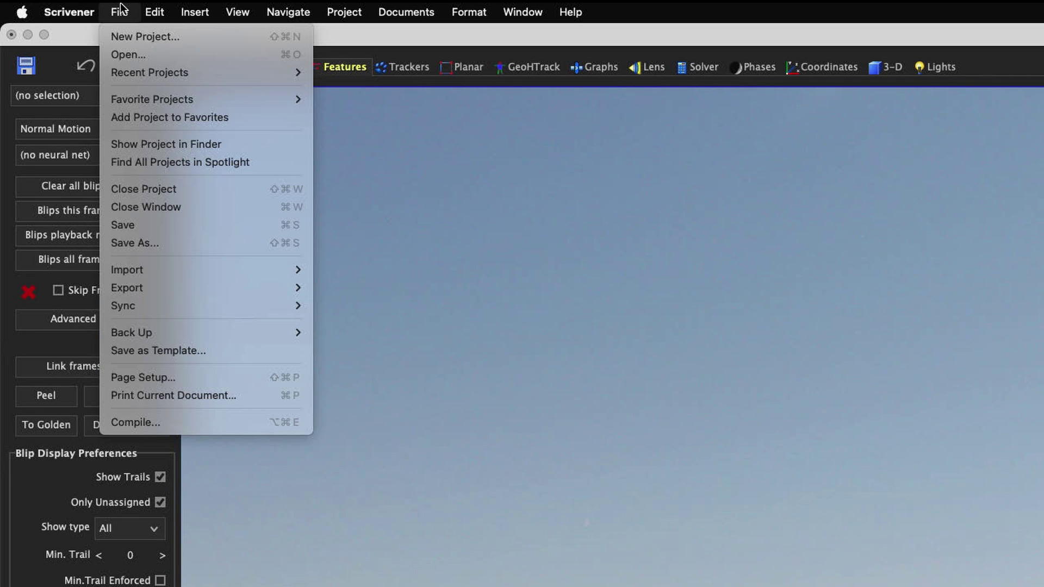
pyautogui.click(126, 37)
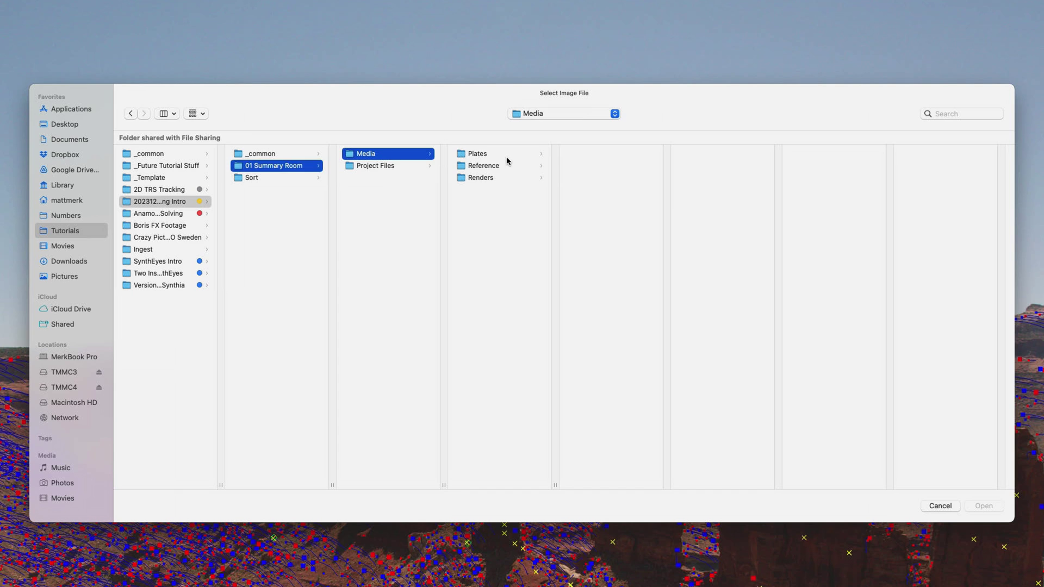
pyautogui.click(505, 155)
pyautogui.click(615, 167)
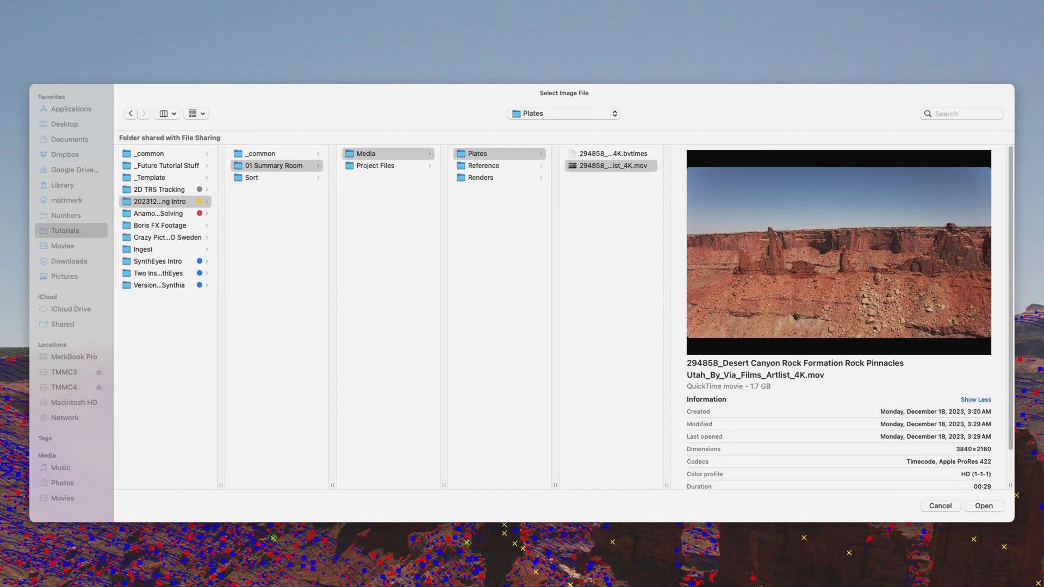
pyautogui.click(985, 505)
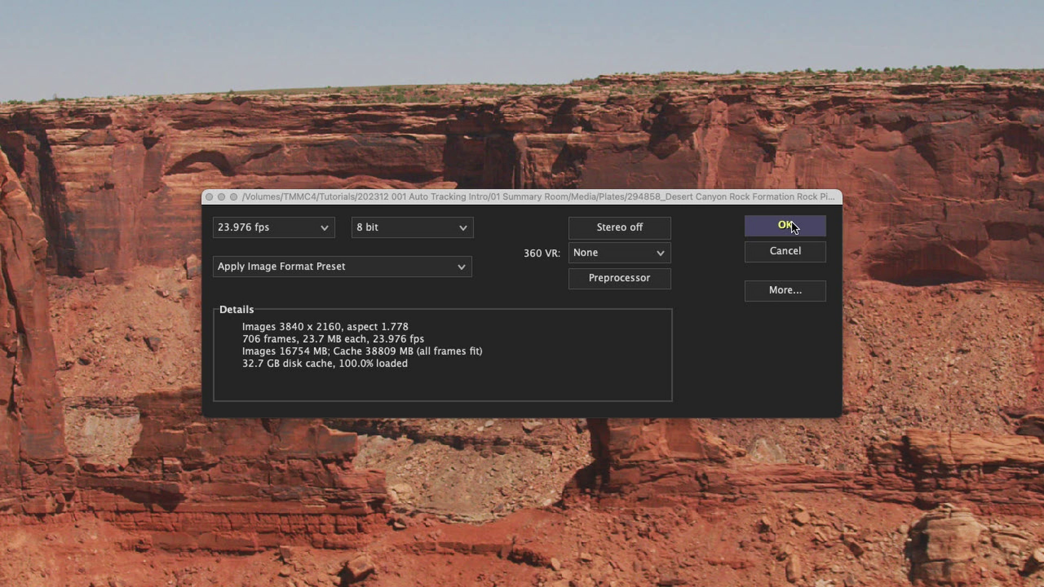
pyautogui.click(791, 221)
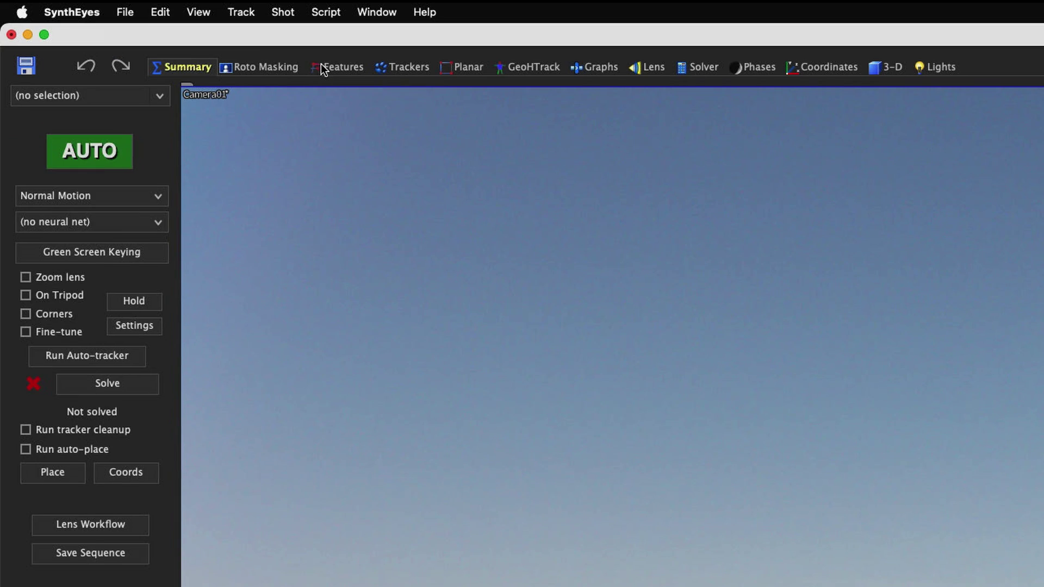
# Step: Generate blips for all frames in the Features room and review their trails through the shot
pyautogui.click(324, 66)
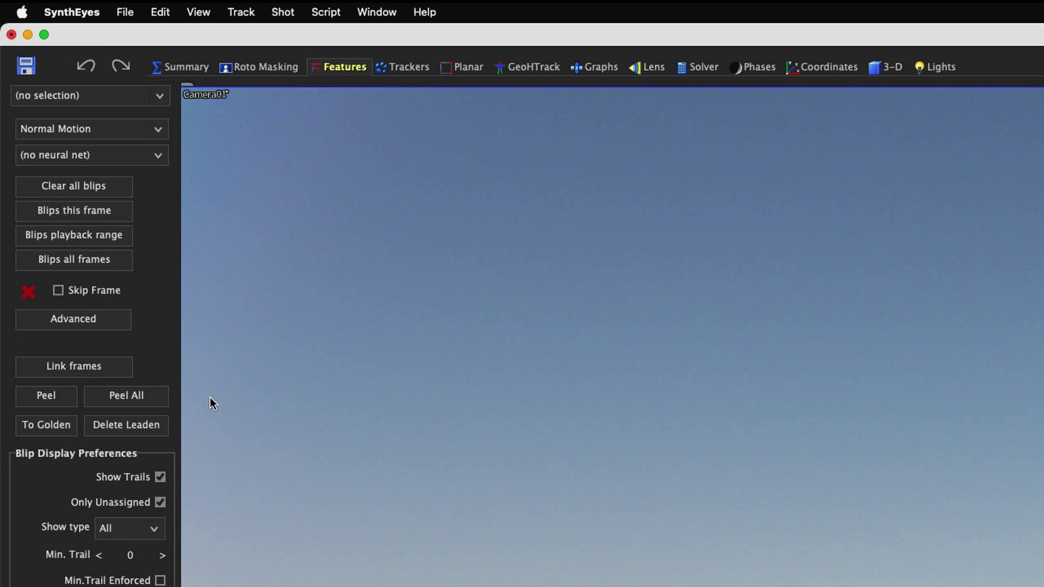
pyautogui.click(47, 261)
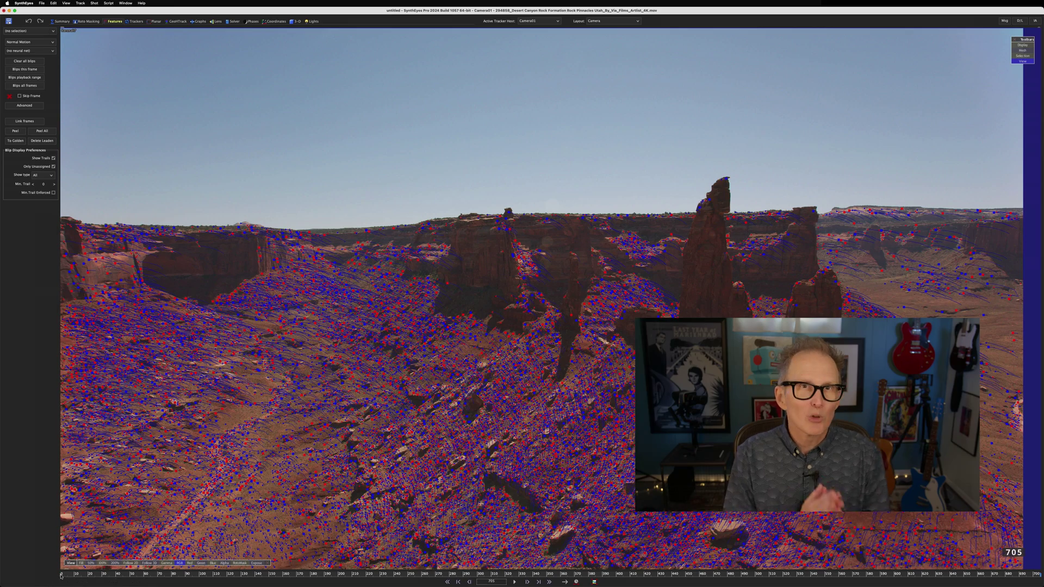
pyautogui.press('space')
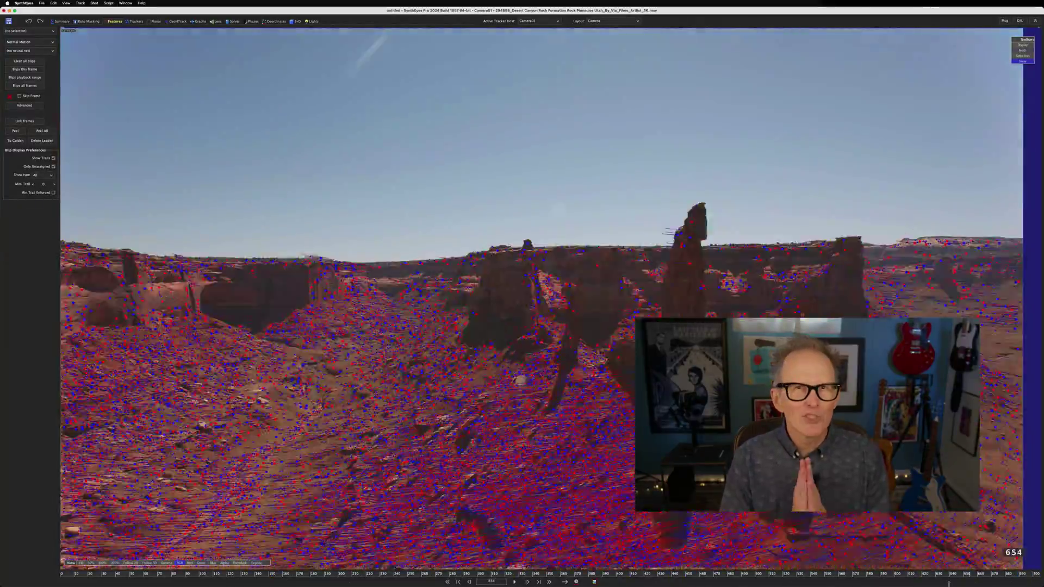
pyautogui.moveTo(949, 583); pyautogui.dragTo(463, 581)
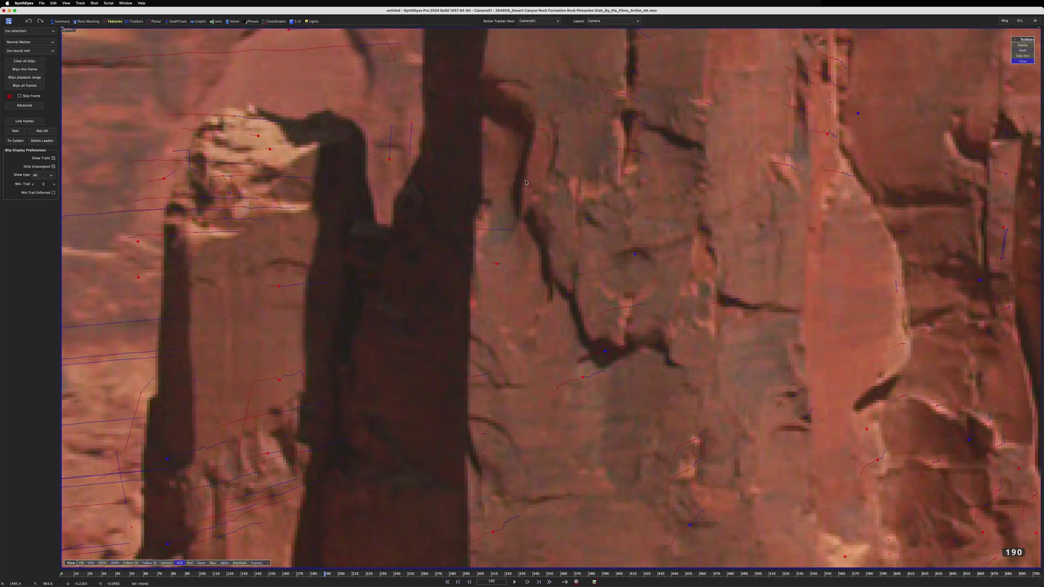
pyautogui.scroll(-3, 526, 183)
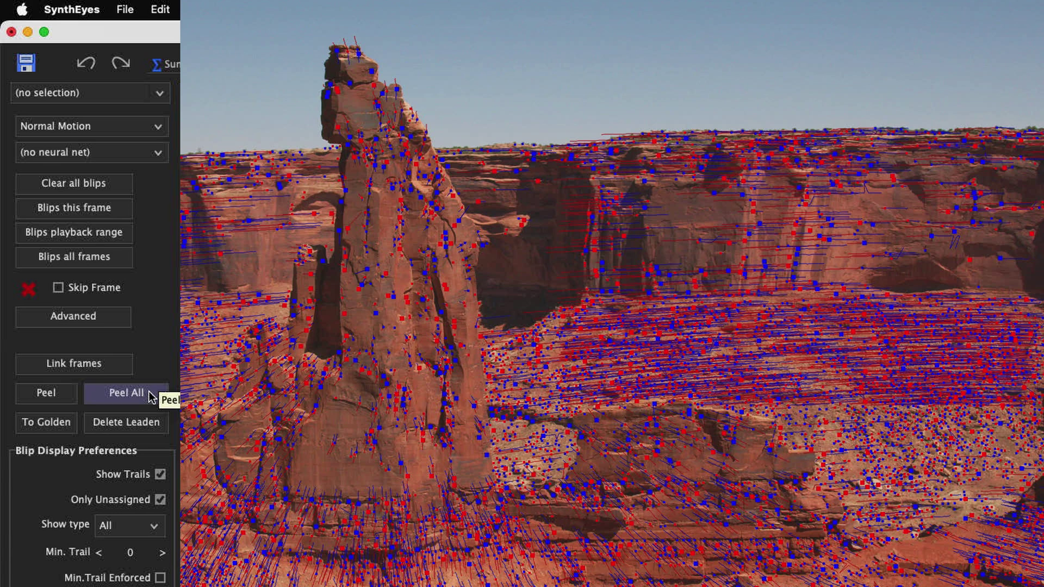
# Step: Peel all blips into trackers and clear all remaining blips
pyautogui.click(151, 397)
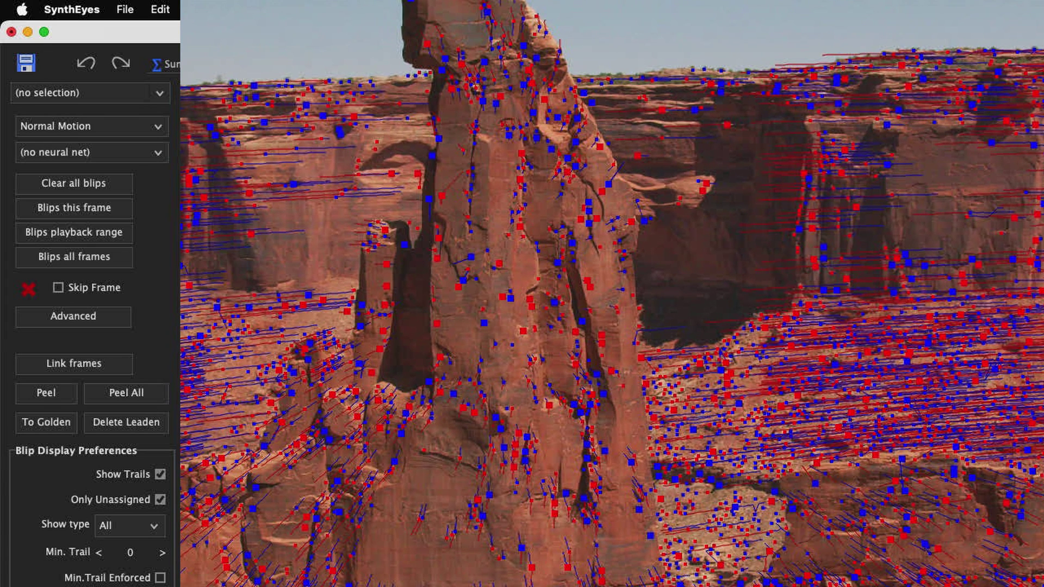
pyautogui.click(129, 393)
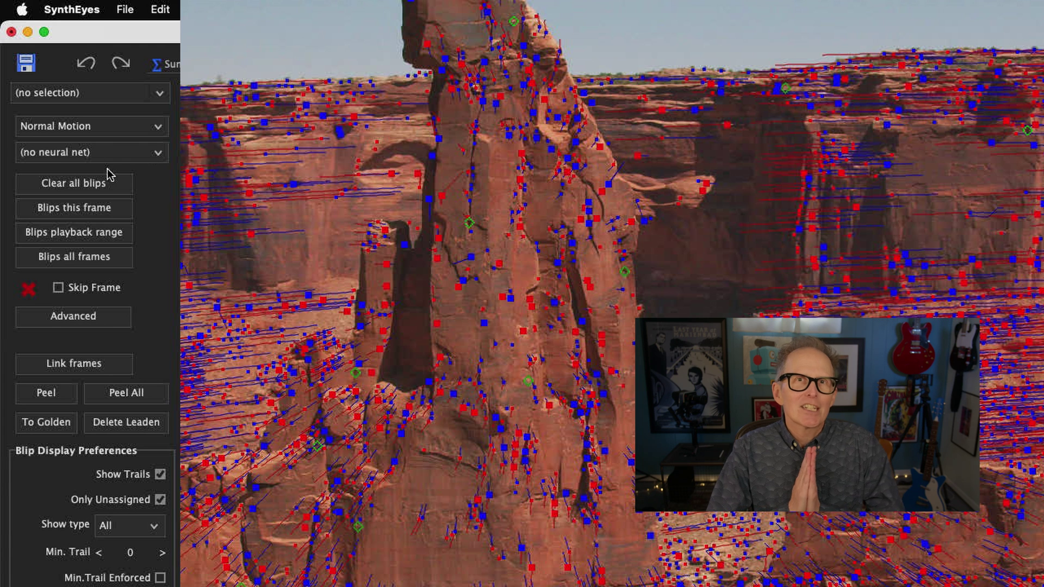
pyautogui.click(86, 187)
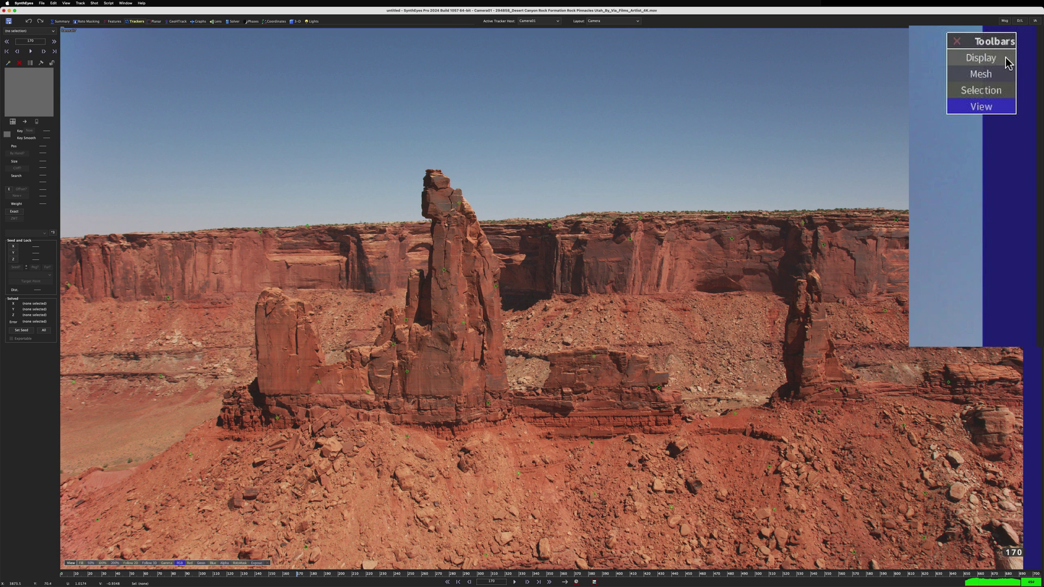
# Step: Show the Display toolbar, hide the footage image to examine the trackers alone through the shot, and show the image again
pyautogui.click(989, 57)
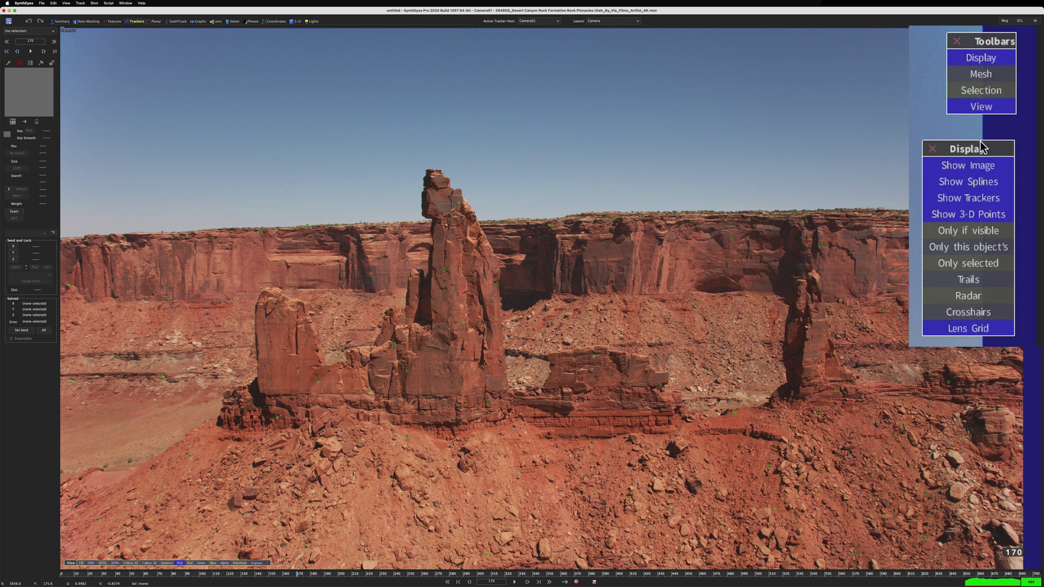
pyautogui.click(977, 167)
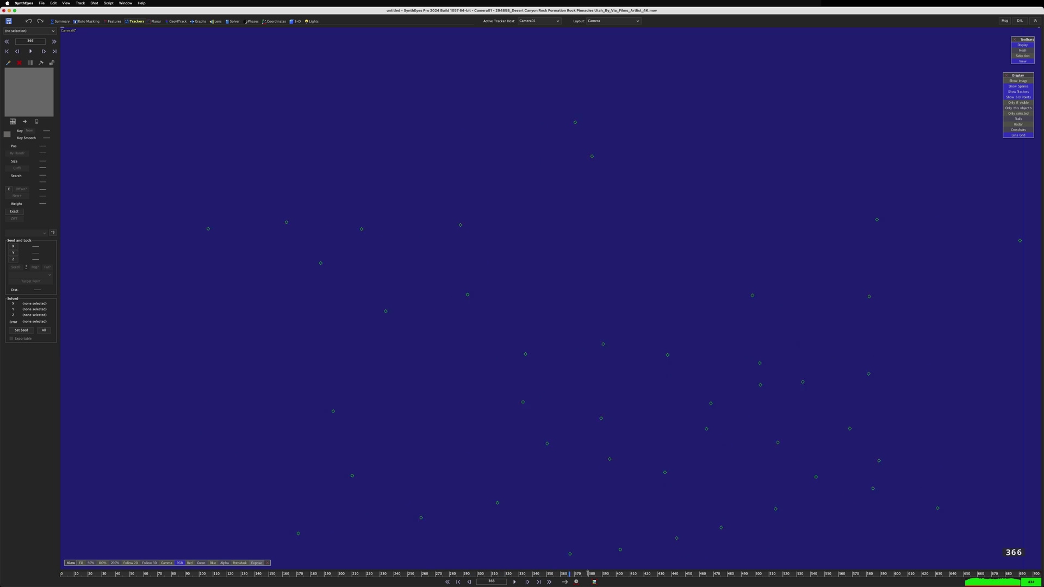
pyautogui.moveTo(885, 574); pyautogui.dragTo(856, 574)
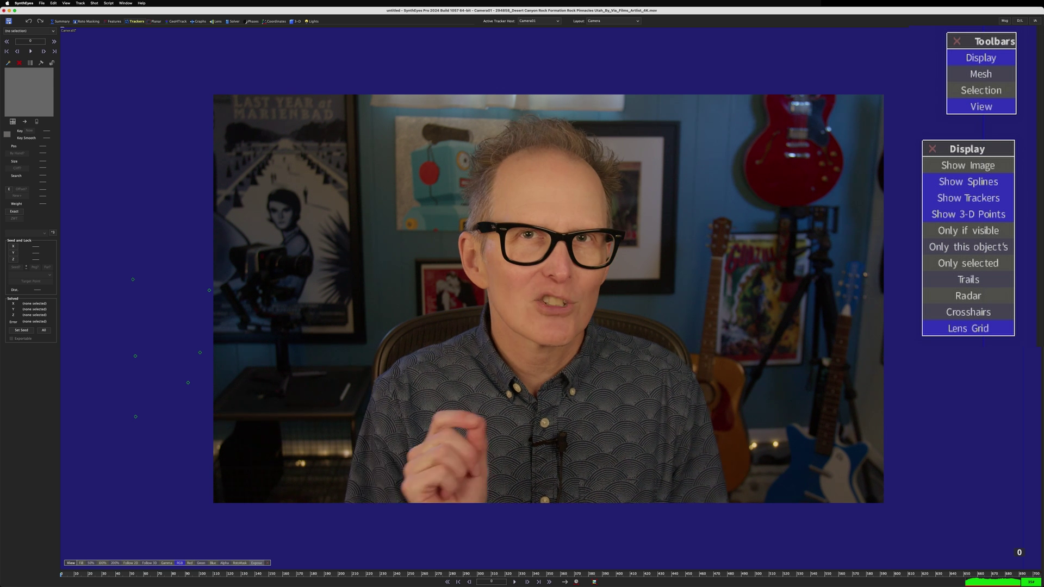
pyautogui.click(981, 168)
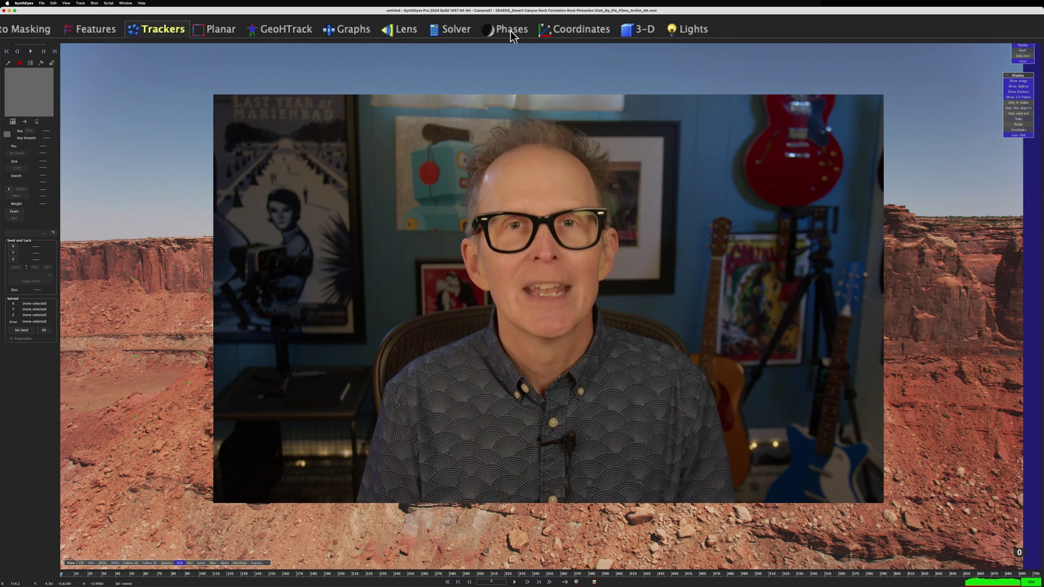
# Step: Run the camera solve in the Solver room using Automatic mode
pyautogui.click(455, 32)
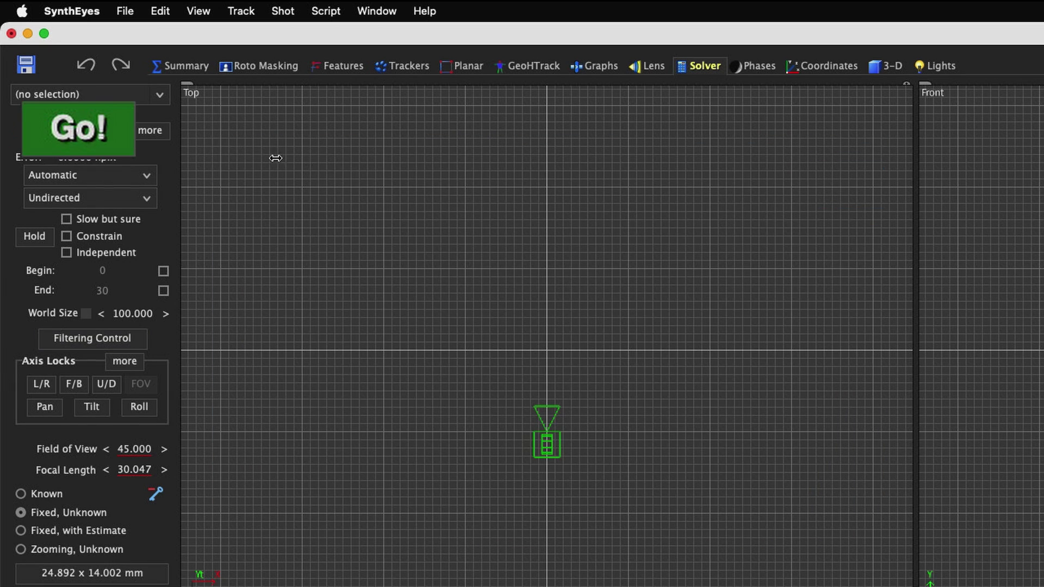
pyautogui.click(99, 142)
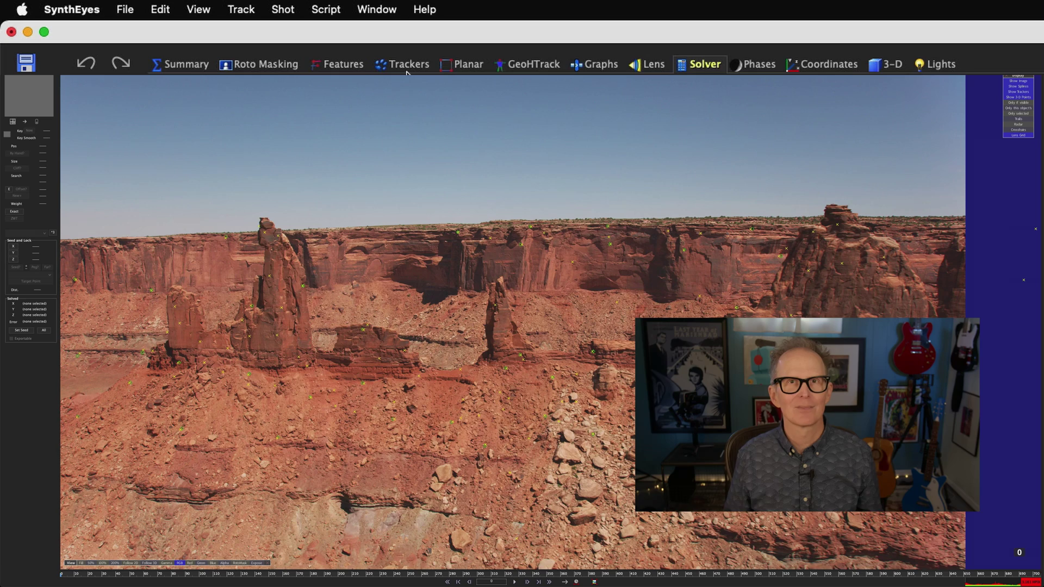
# Step: Hide the footage image in the Trackers room, enable Follow 3D and compare selected trackers with their solved 3-D points across the shot
pyautogui.click(272, 44)
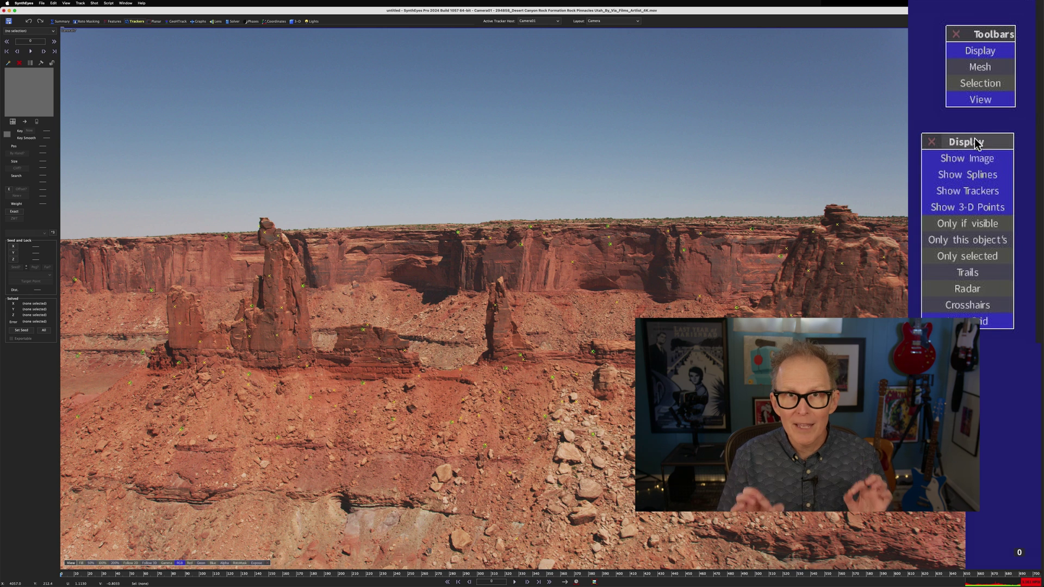
pyautogui.click(1019, 81)
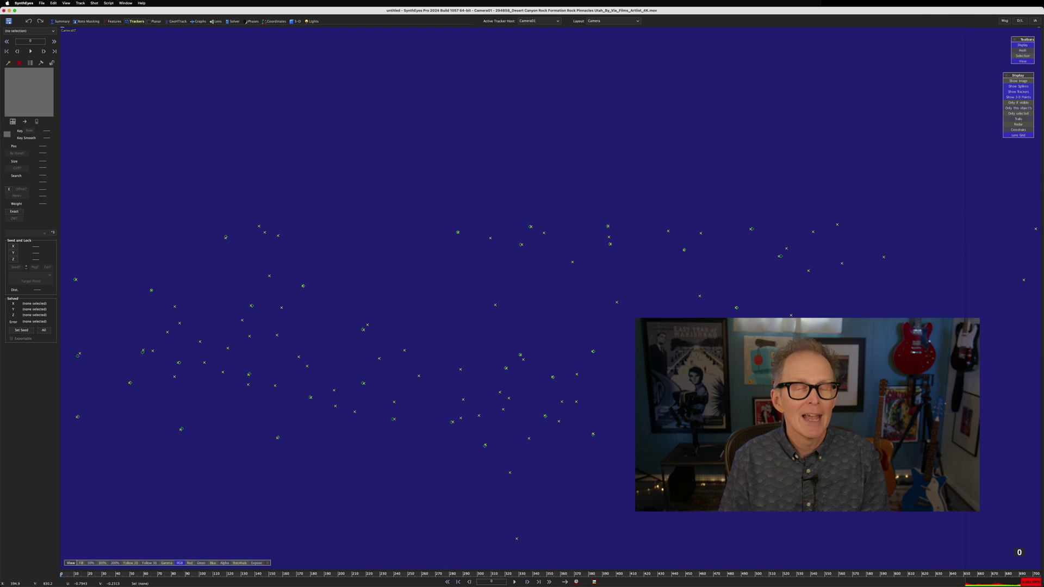
pyautogui.click(148, 564)
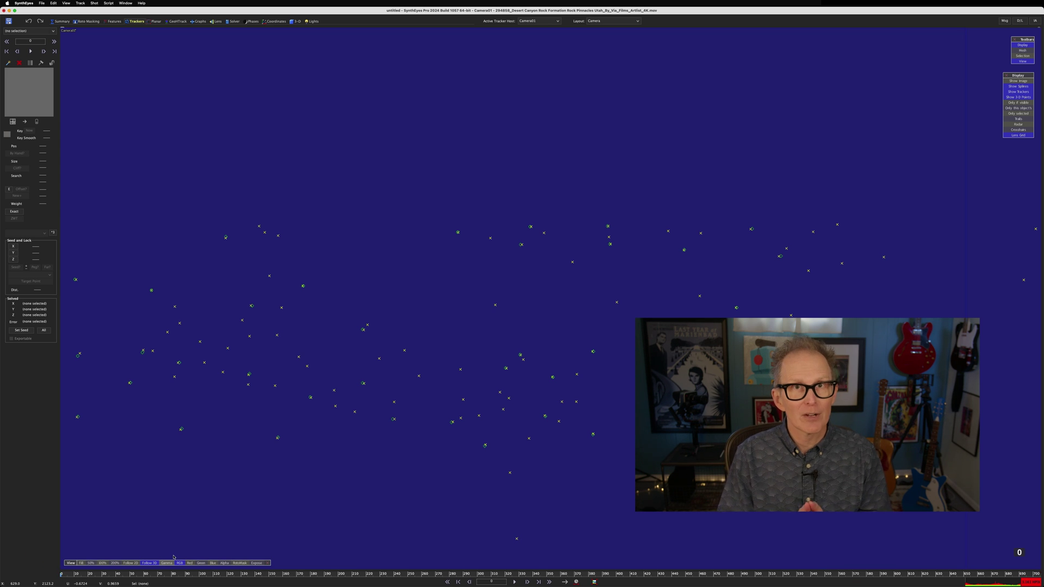
pyautogui.click(522, 246)
pyautogui.scroll(5, 582, 294)
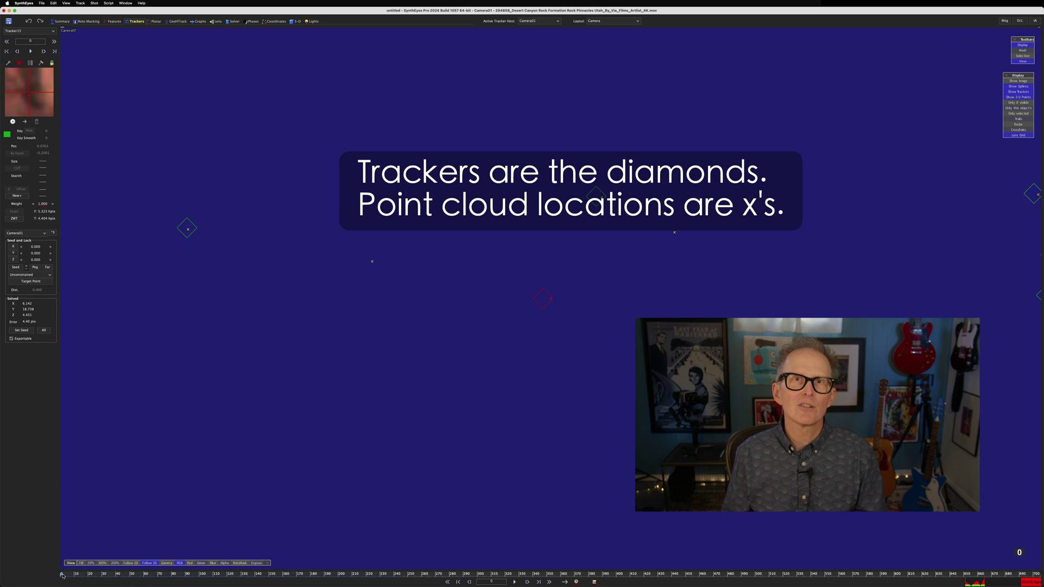
pyautogui.moveTo(63, 575); pyautogui.dragTo(368, 576)
pyautogui.moveTo(283, 575); pyautogui.dragTo(159, 580)
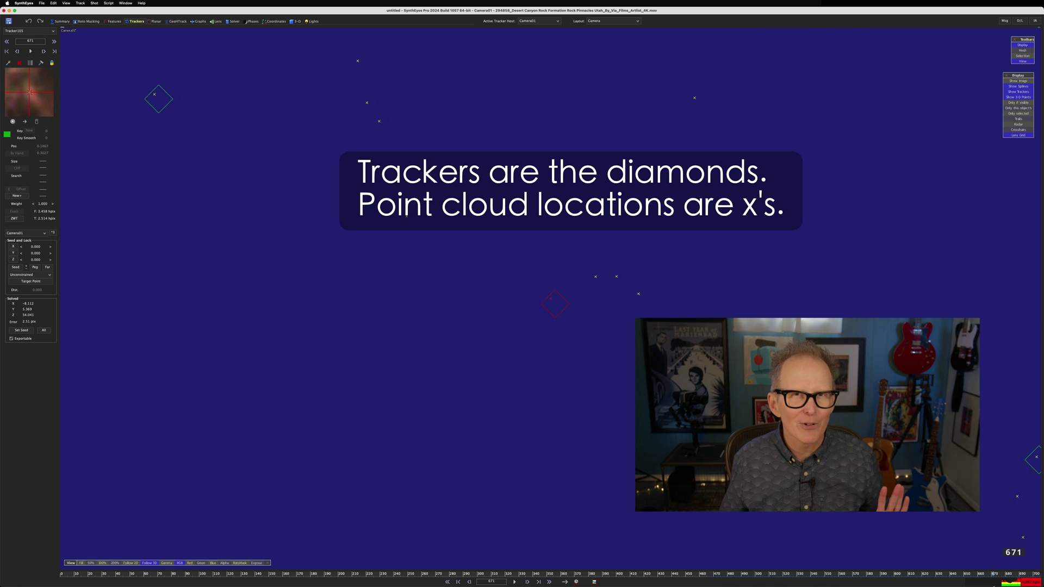
pyautogui.moveTo(883, 581); pyautogui.dragTo(834, 585)
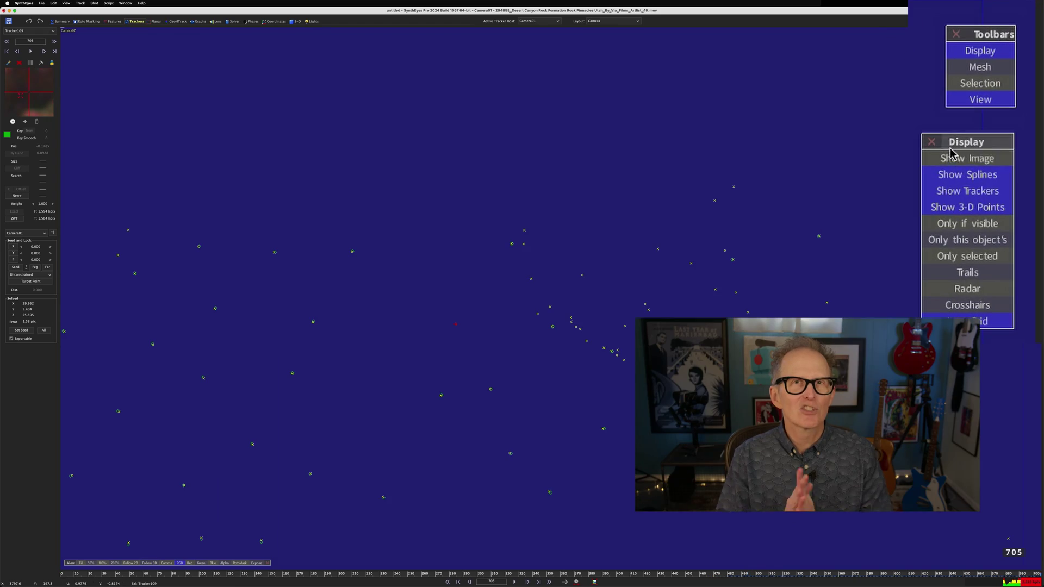
# Step: Show the footage image again, turn off Follow 3D and return to the Solver room
pyautogui.click(951, 158)
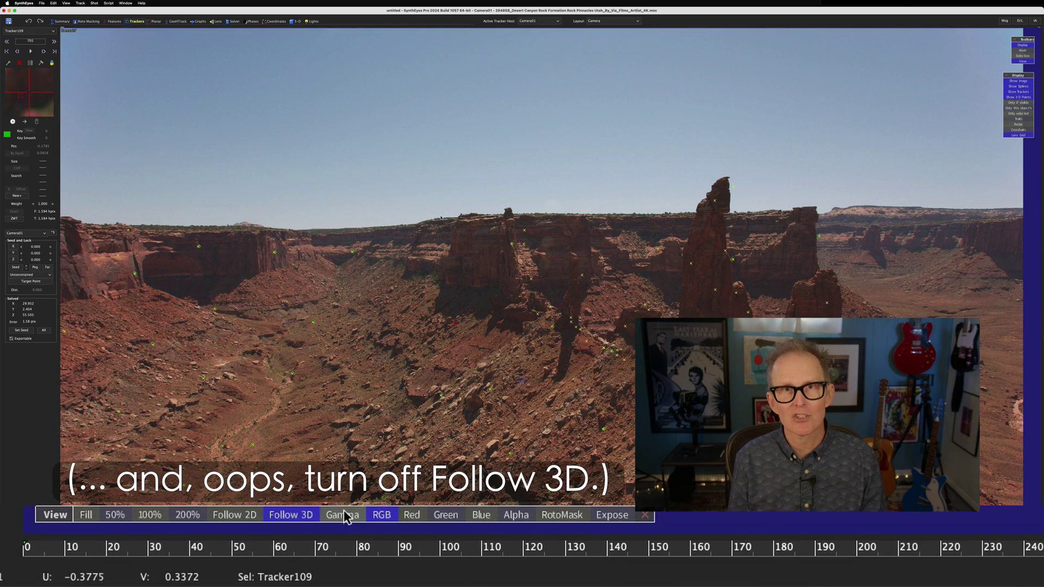
pyautogui.click(306, 515)
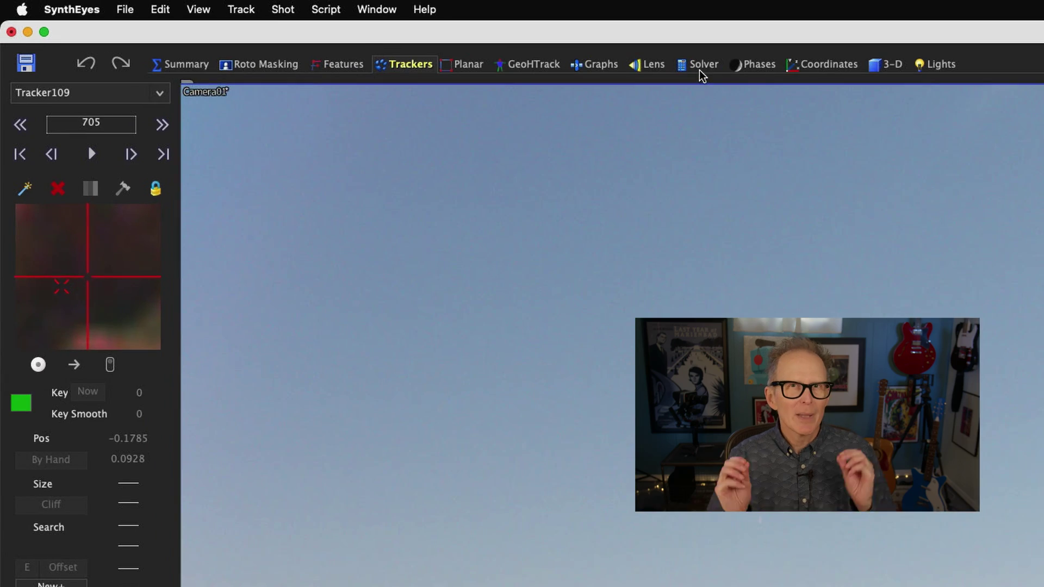
pyautogui.click(699, 68)
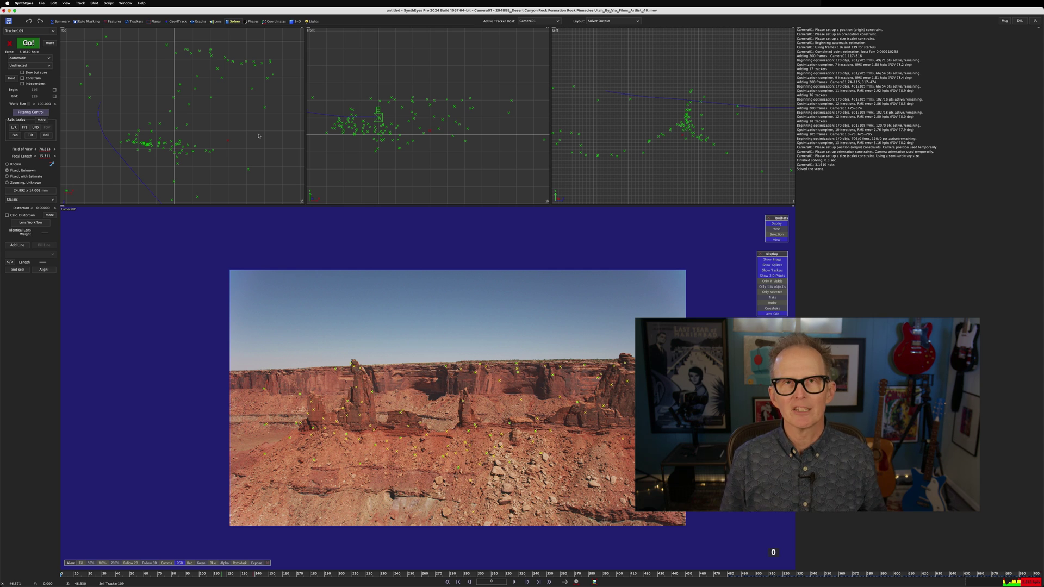
# Step: Start a new scene with the 294858 Desert Canyon 4K movie from the Plates folder, accepting the 23.976 fps, 8 bit shot settings
pyautogui.click(43, 3)
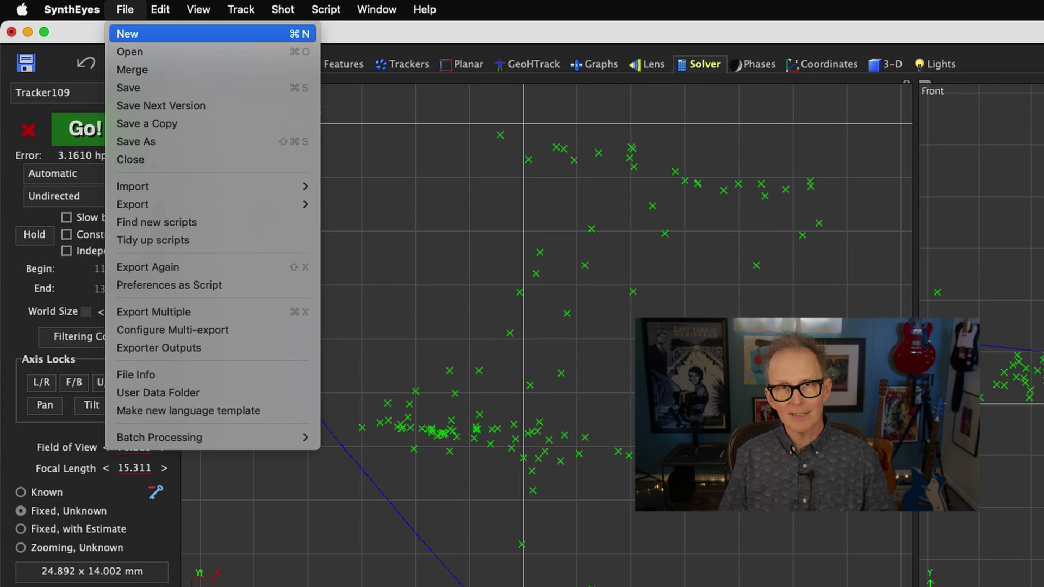
pyautogui.click(128, 34)
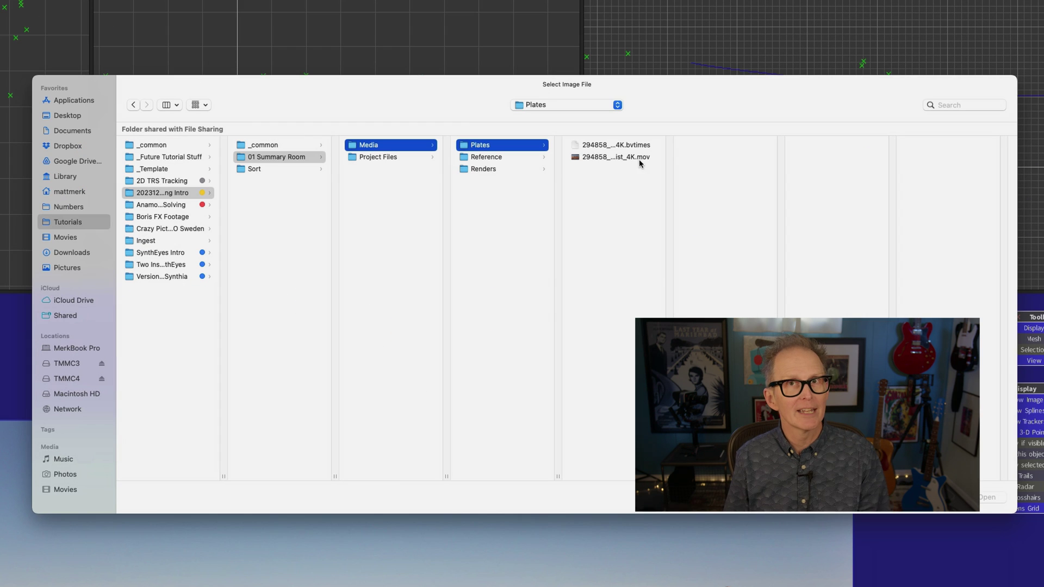
pyautogui.click(588, 159)
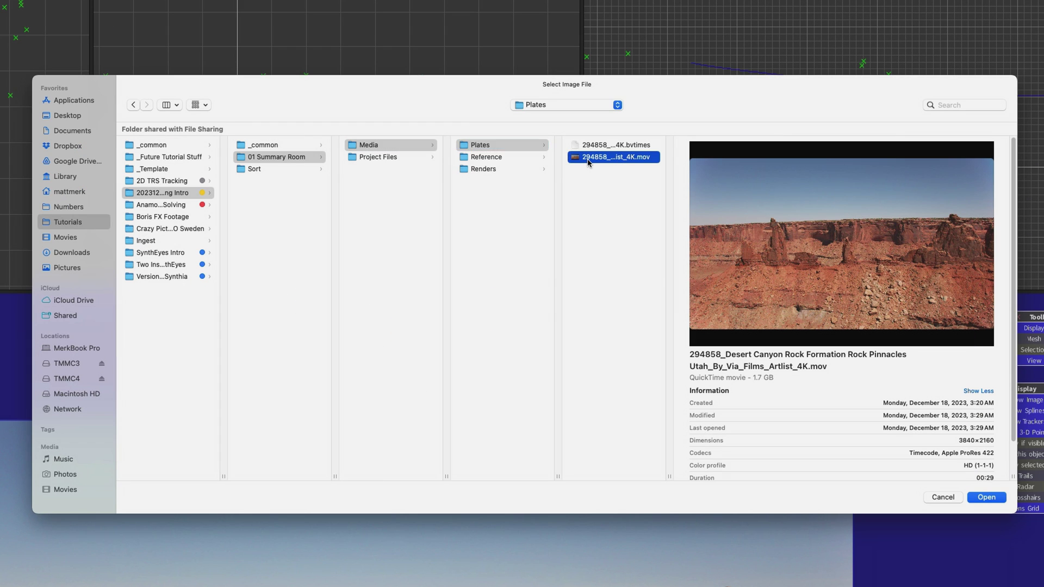
pyautogui.doubleClick(588, 159)
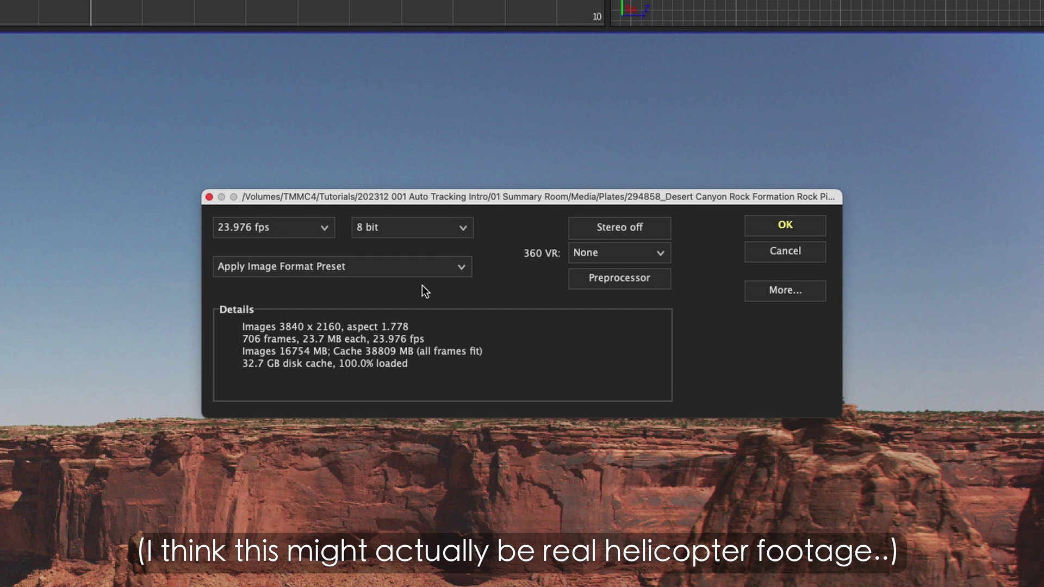
pyautogui.click(789, 225)
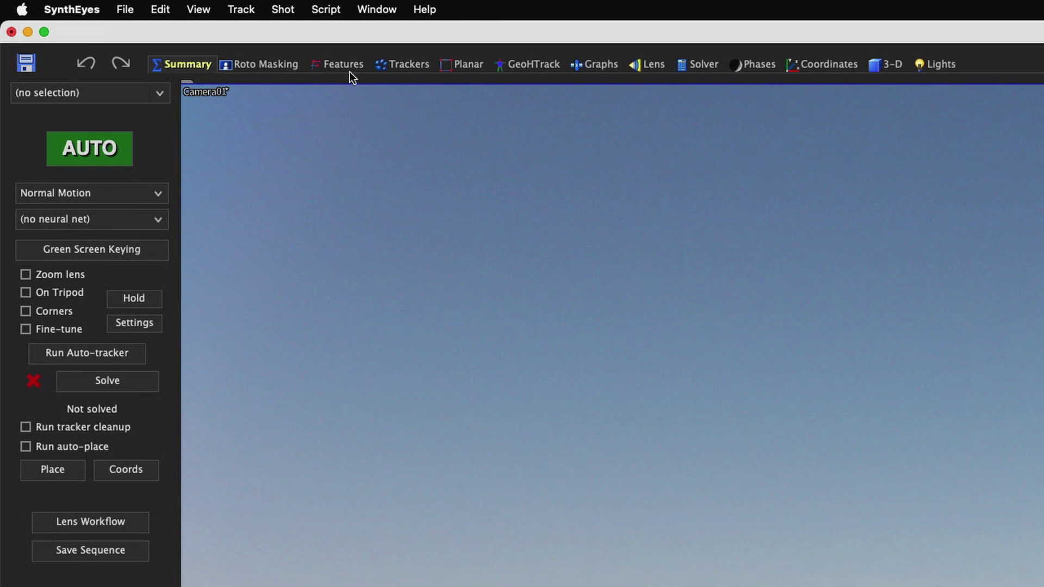
# Step: Open the Advanced Feature Control window from the Features room and move it over the footage
pyautogui.click(347, 66)
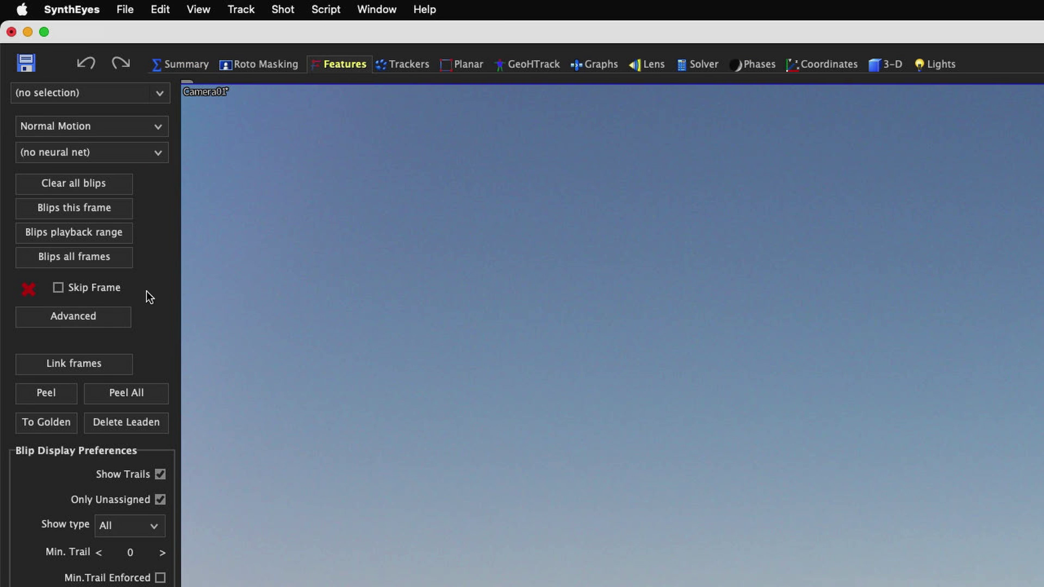
pyautogui.click(107, 319)
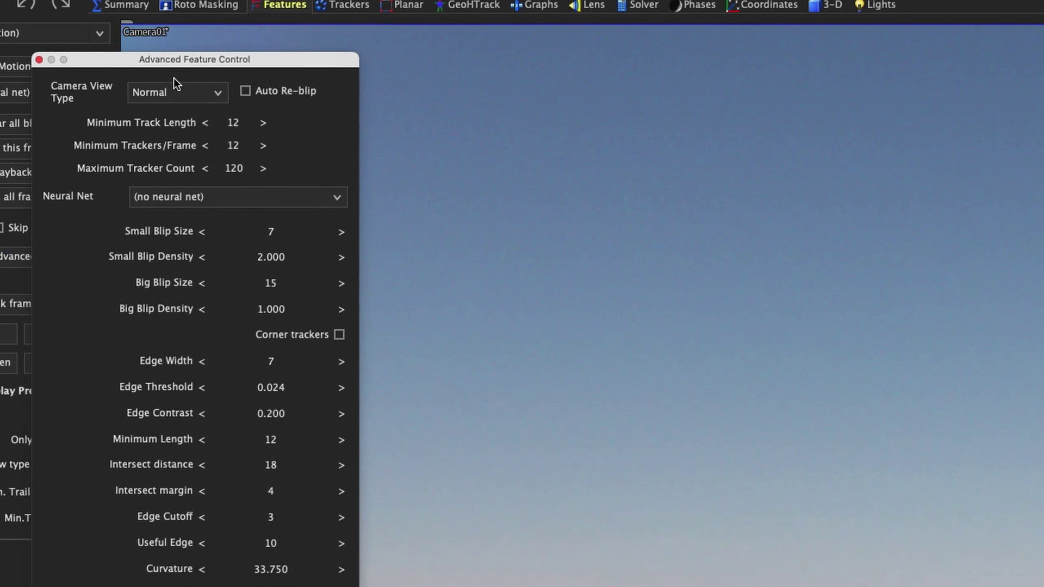
pyautogui.moveTo(180, 55); pyautogui.dragTo(427, 204)
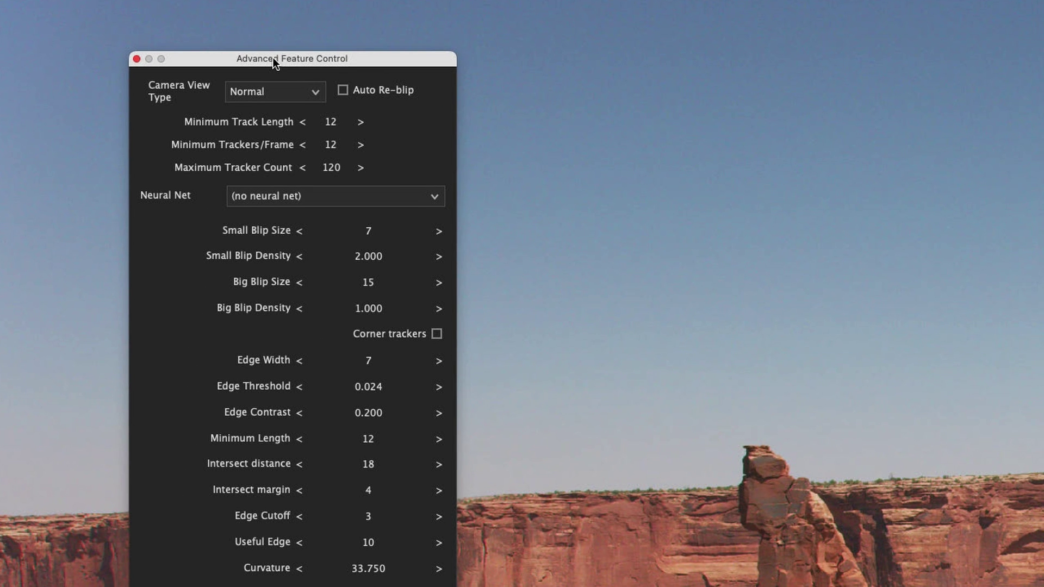
# Step: Preview the footage with the Small camera view type and set Small Blip Size to 9
pyautogui.click(283, 90)
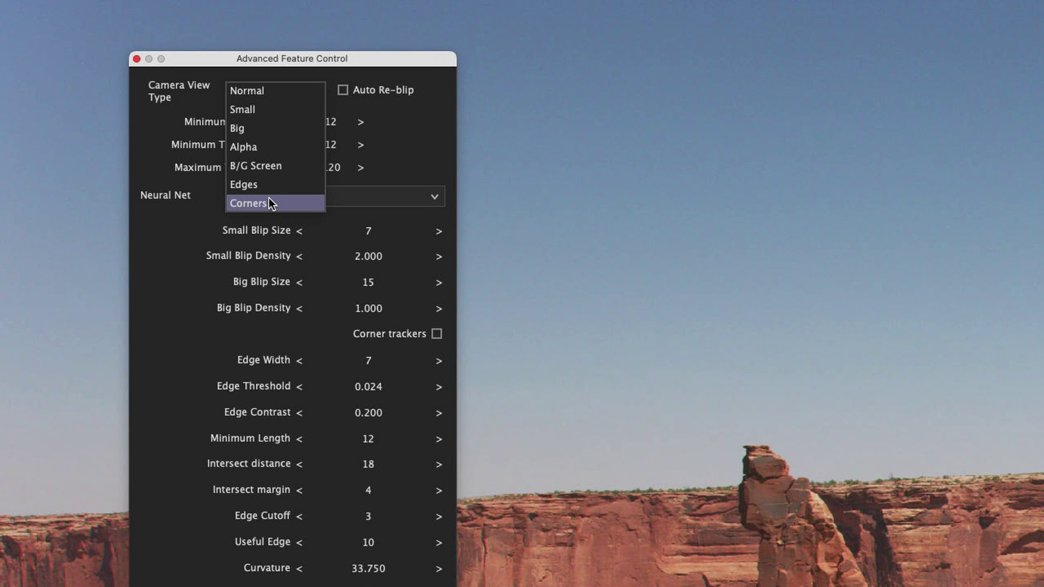
pyautogui.click(284, 111)
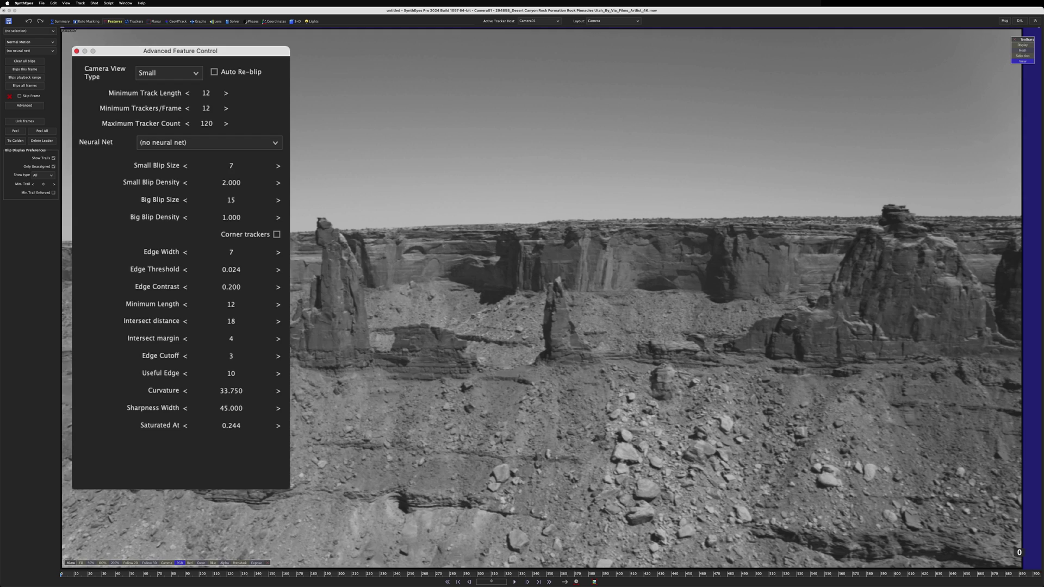
pyautogui.click(438, 231)
pyautogui.moveTo(231, 166)
pyautogui.mouseDown()
pyautogui.moveTo(275, 166)
pyautogui.moveTo(231, 166)
pyautogui.mouseUp()
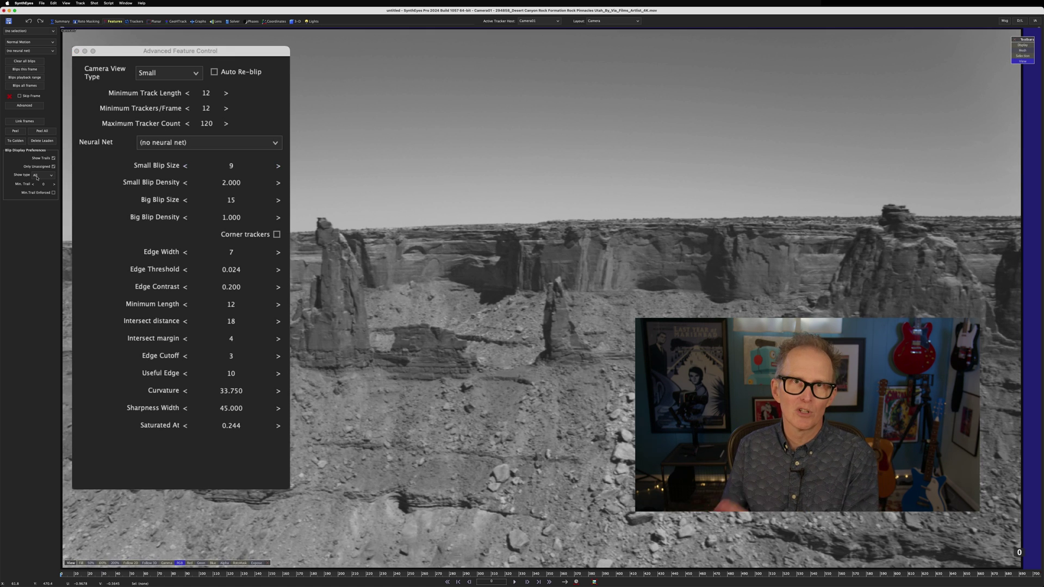
# Step: Switch the camera view type to Big and set Big Blip Size to 21
pyautogui.click(166, 73)
pyautogui.click(158, 111)
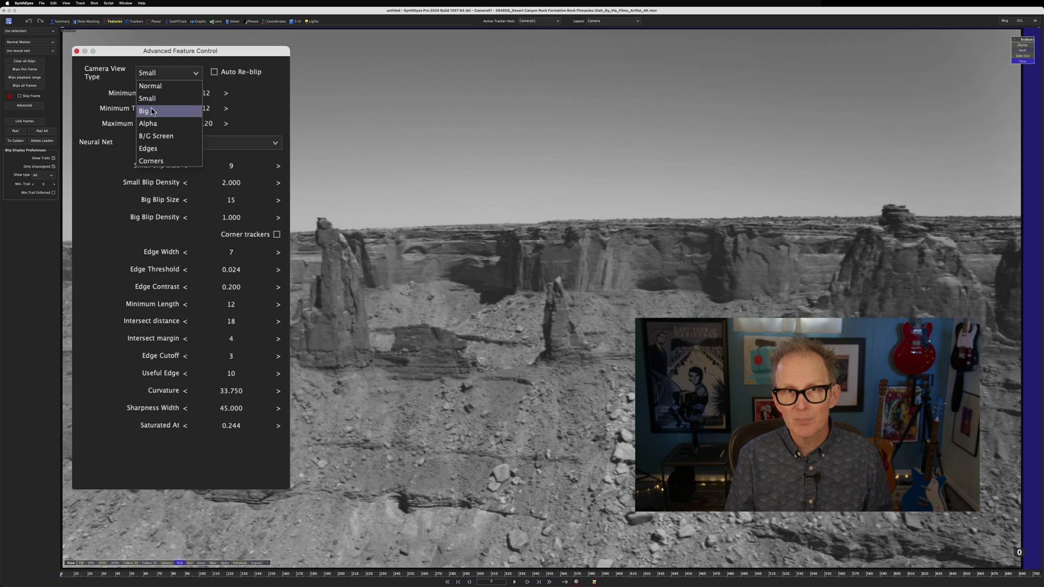
pyautogui.moveTo(231, 205); pyautogui.dragTo(232, 199)
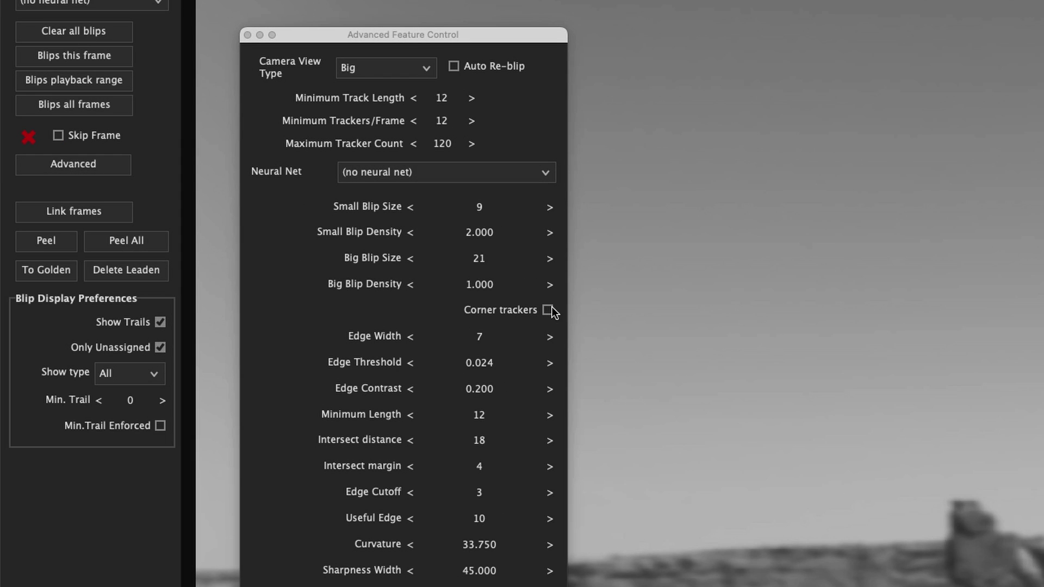
# Step: Preview the footage with the Edges and Corners camera view types
pyautogui.moveTo(549, 313)
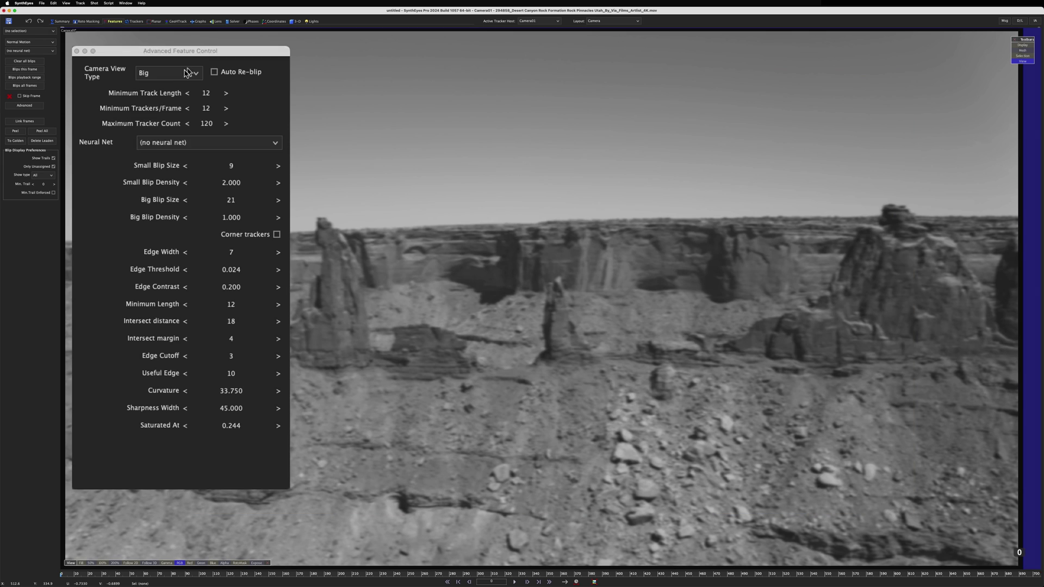
pyautogui.click(168, 73)
pyautogui.click(170, 150)
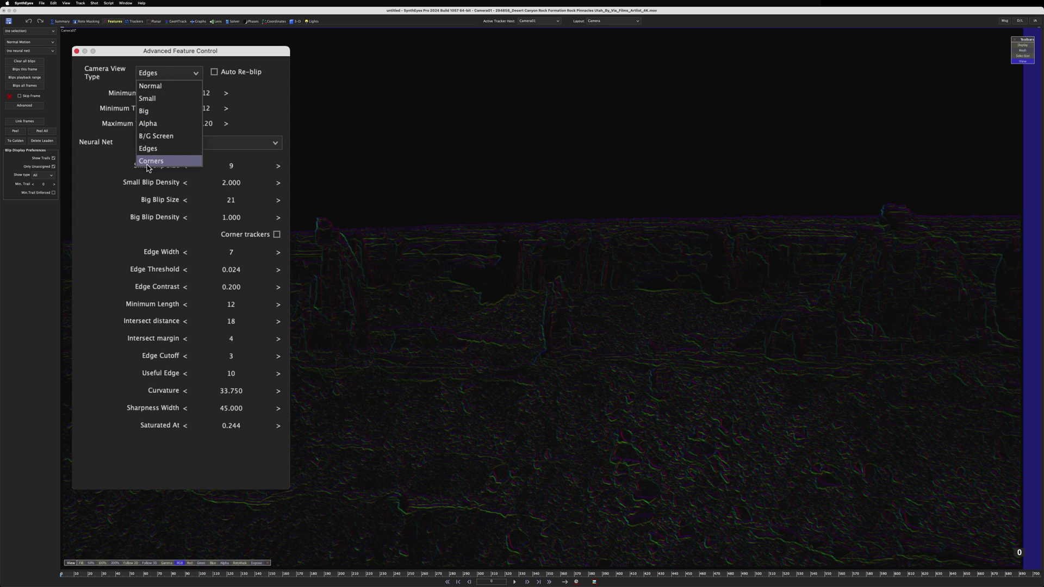
pyautogui.click(166, 161)
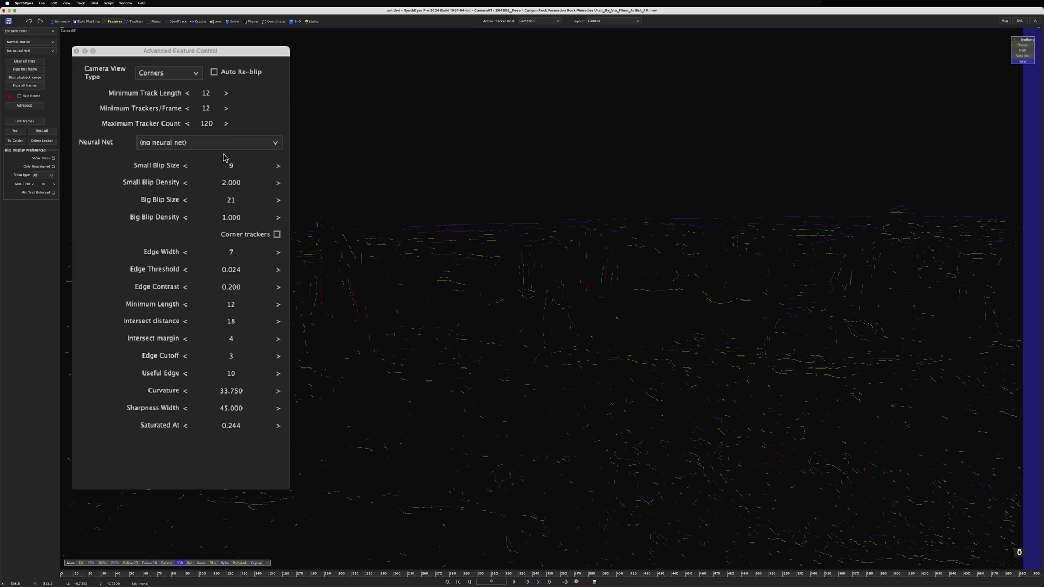
# Step: Set Small Blip Size to 4 in the Small view and Big Blip Size to 8 in the Big view, checking through to frame 705
pyautogui.click(166, 81)
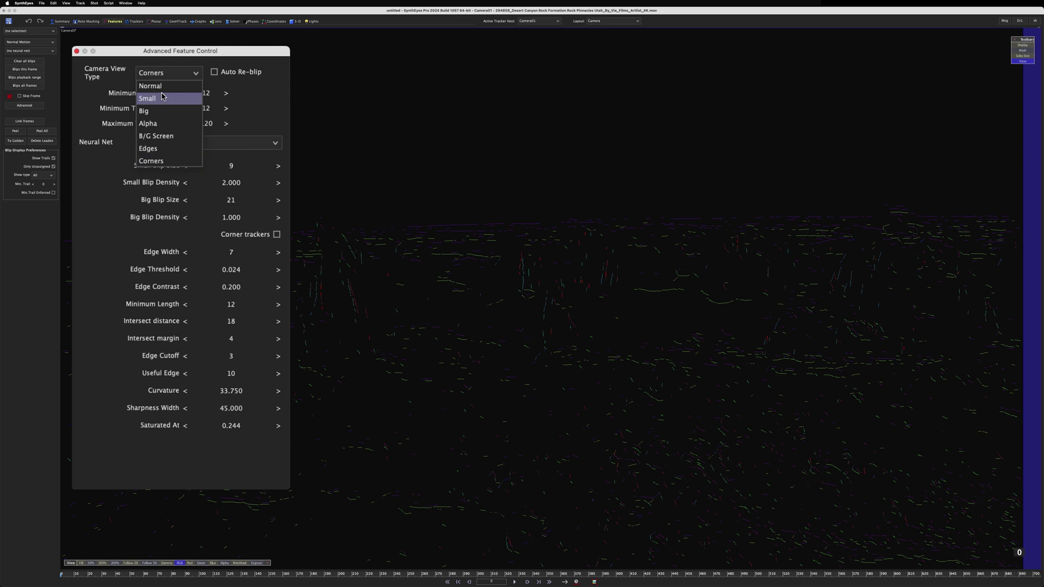
pyautogui.click(163, 99)
pyautogui.doubleClick(233, 169)
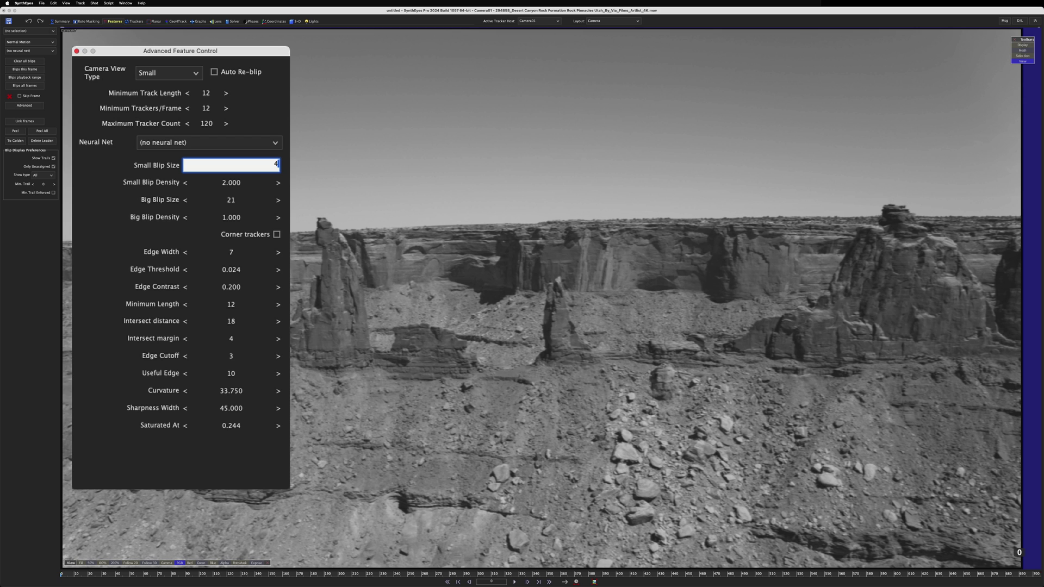
pyautogui.click(178, 74)
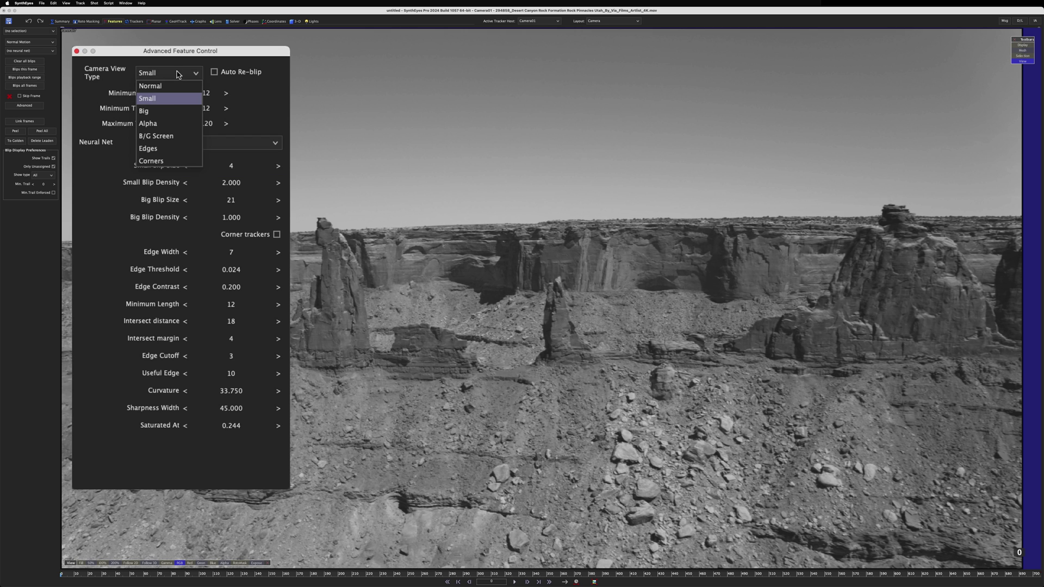
pyautogui.click(170, 110)
pyautogui.doubleClick(231, 200)
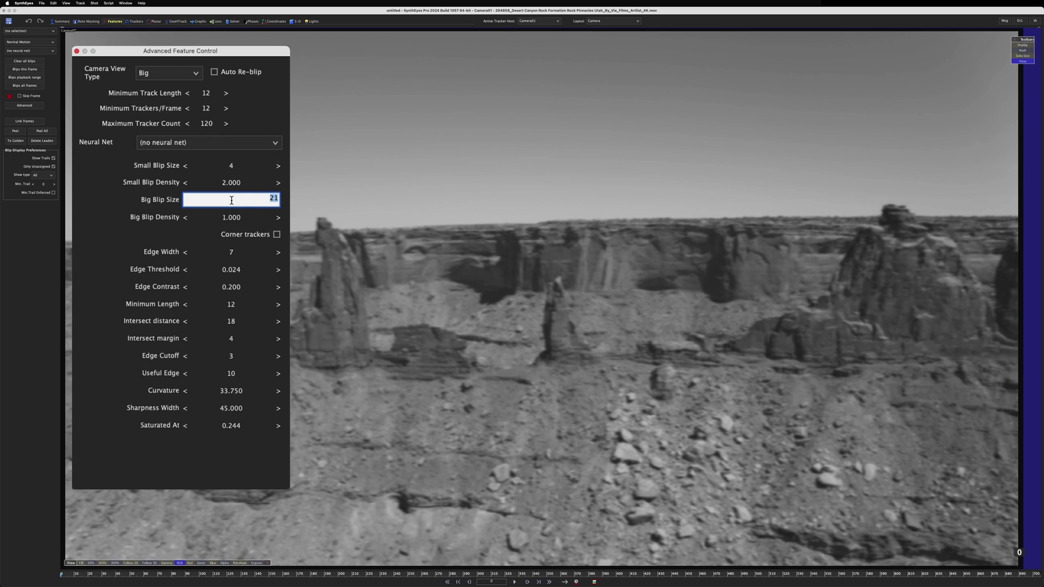
pyautogui.write('8')
pyautogui.press('Return')
pyautogui.moveTo(61, 574); pyautogui.dragTo(1039, 574)
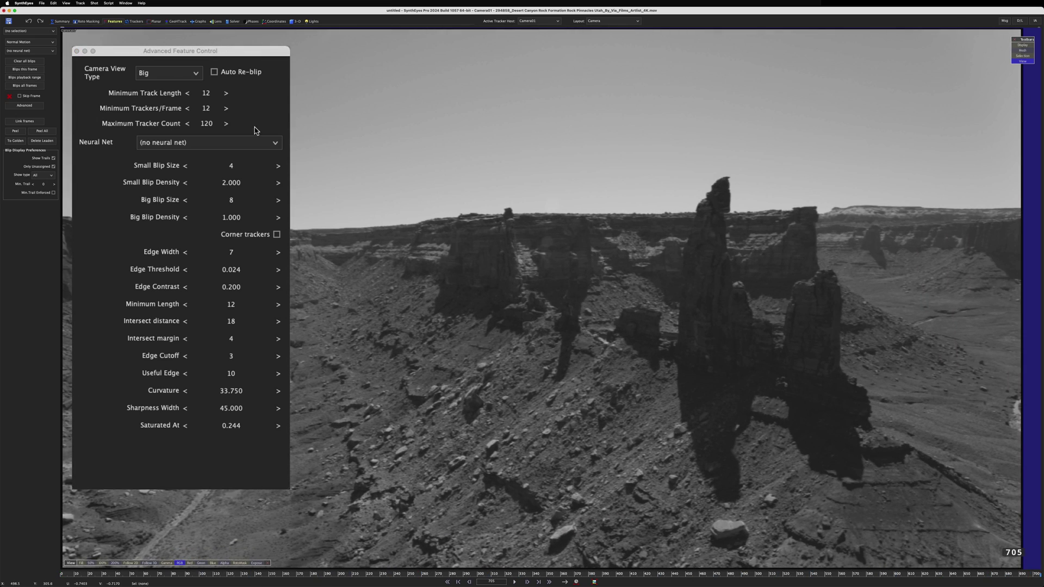
# Step: Set Maximum Tracker Count to 700 and return the camera view type to Normal
pyautogui.click(207, 124)
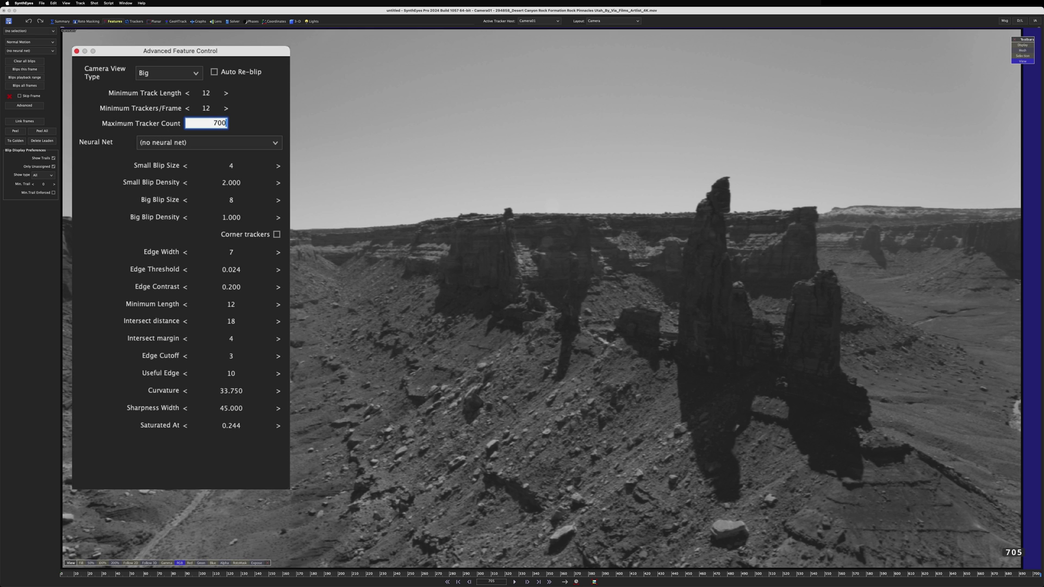
pyautogui.write('700')
pyautogui.click(131, 10)
pyautogui.click(182, 77)
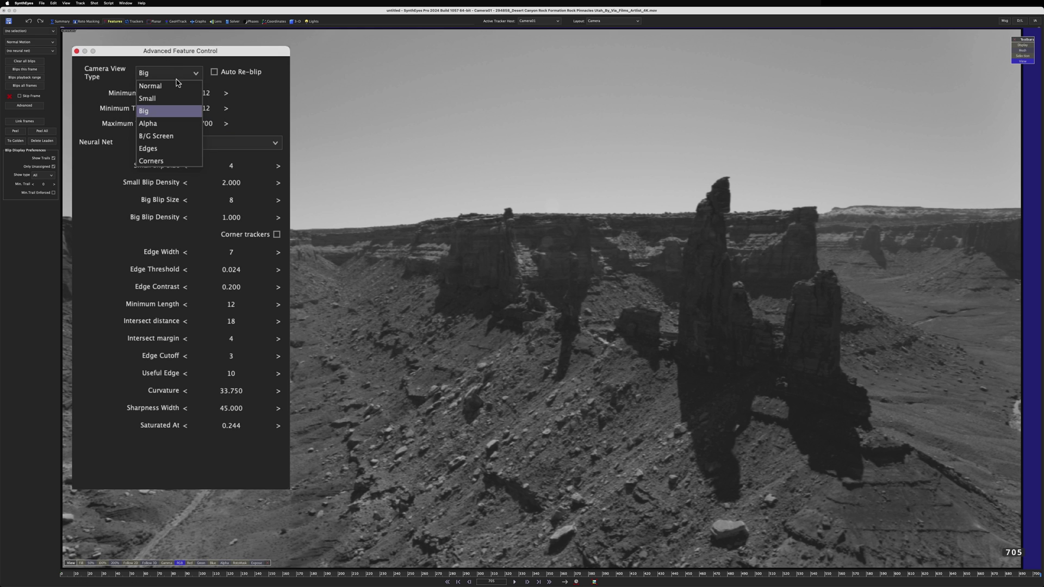
pyautogui.click(176, 86)
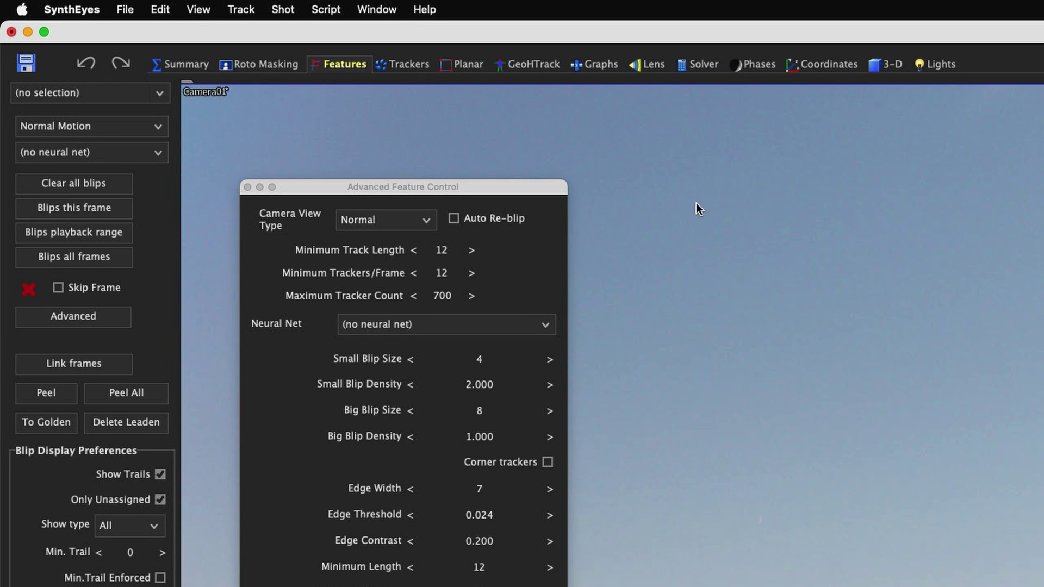
# Step: Generate blips for all frames and peel all of them into trackers
pyautogui.click(79, 264)
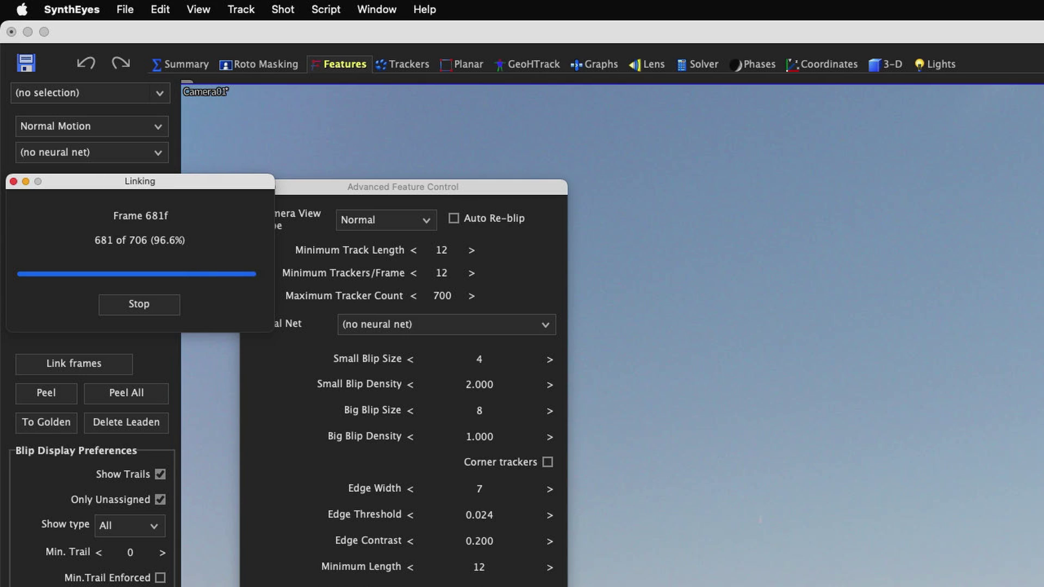
pyautogui.click(136, 392)
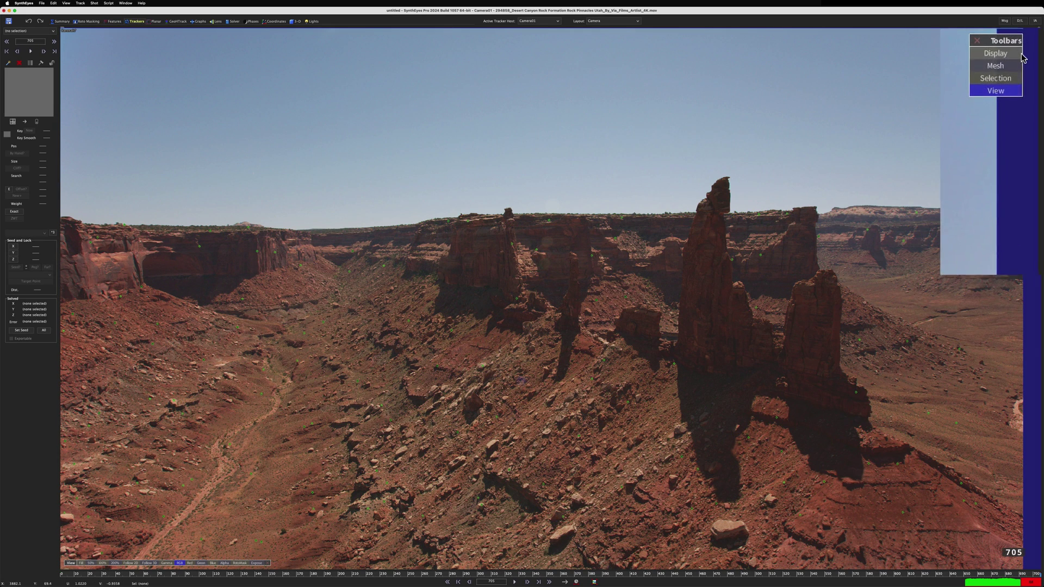
# Step: Show the Display toolbar in the Trackers room, hide the footage image and examine the trackers through the shot
pyautogui.click(1006, 57)
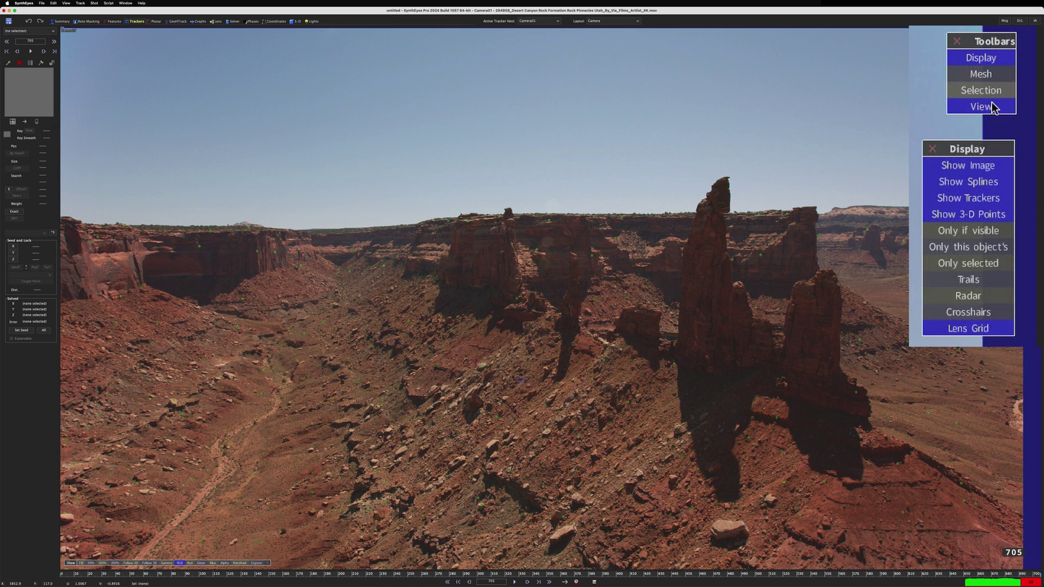
pyautogui.click(968, 166)
pyautogui.moveTo(228, 586); pyautogui.dragTo(375, 586)
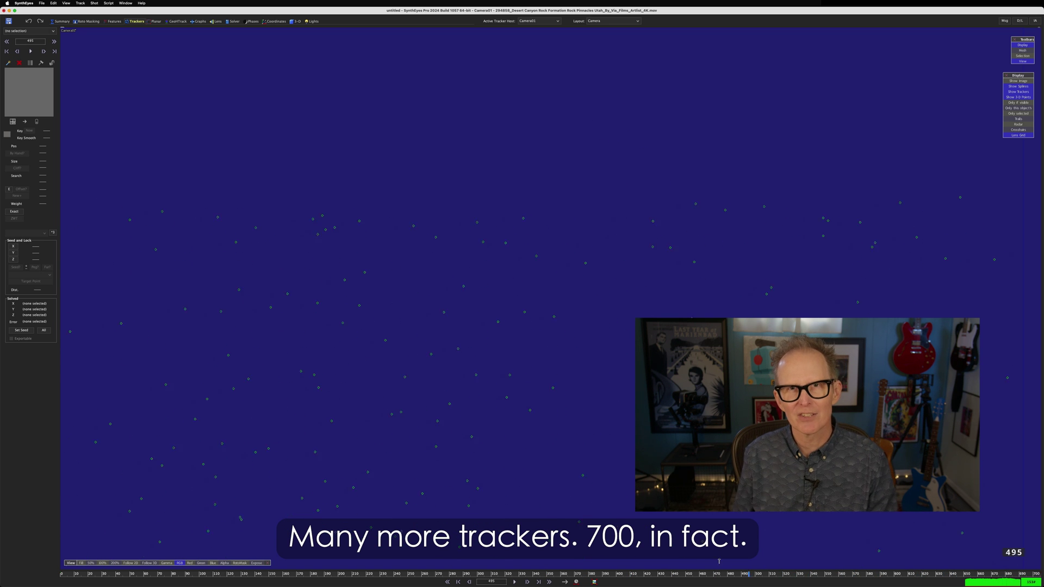
pyautogui.moveTo(436, 524); pyautogui.dragTo(331, 513)
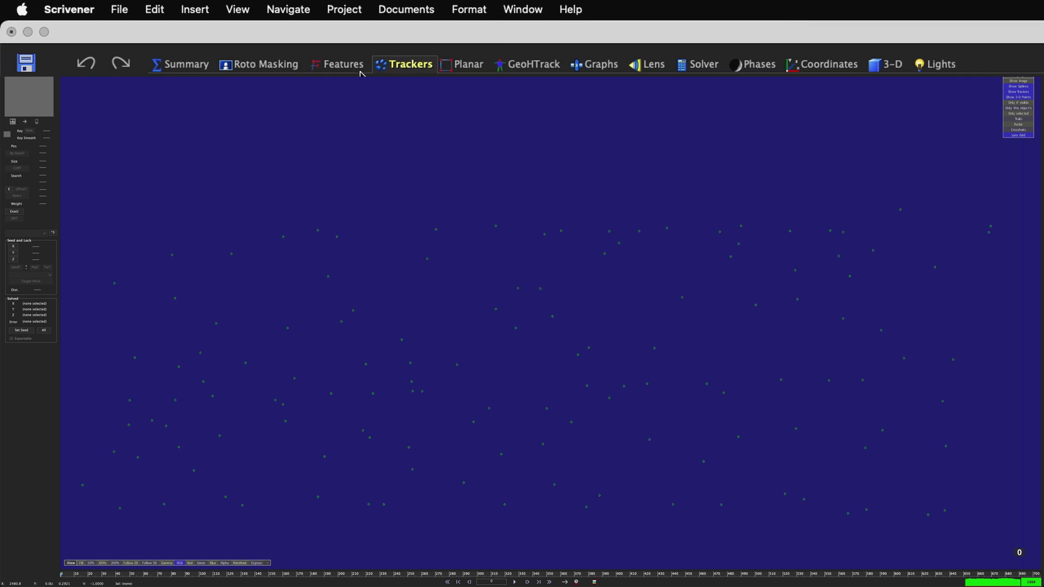
# Step: Show the footage image again in the Features room, and set Small Blip Size to 12 and Big Blip Size to 16
pyautogui.click(356, 69)
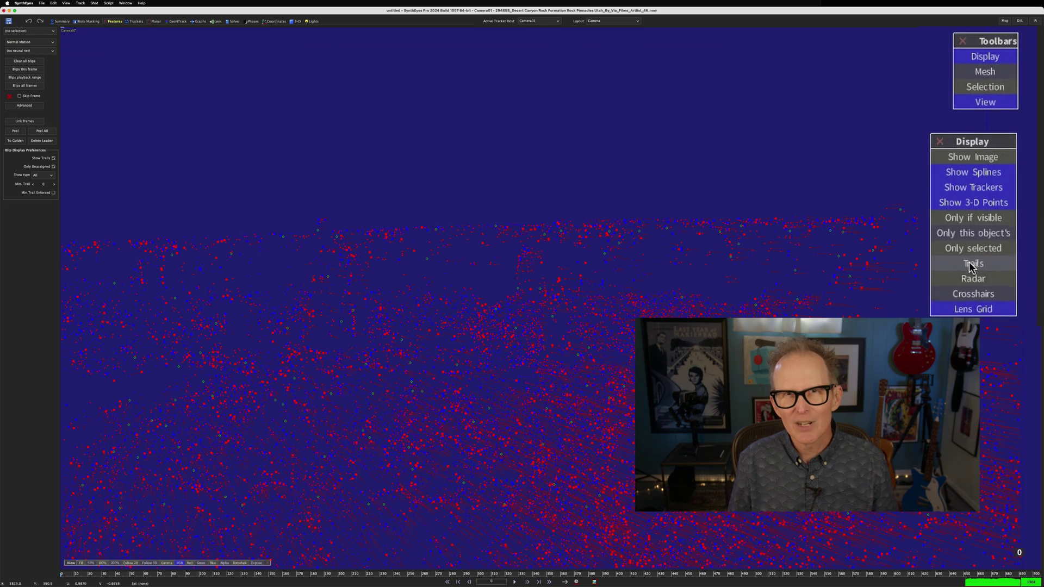
pyautogui.click(993, 162)
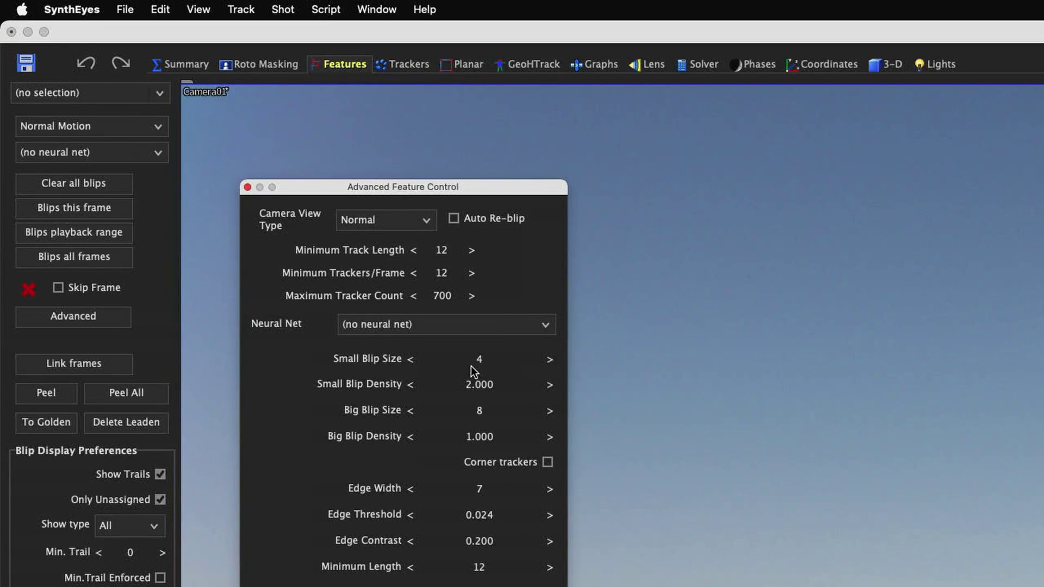
pyautogui.click(472, 367)
pyautogui.write('12')
pyautogui.press('Return')
pyautogui.click(481, 413)
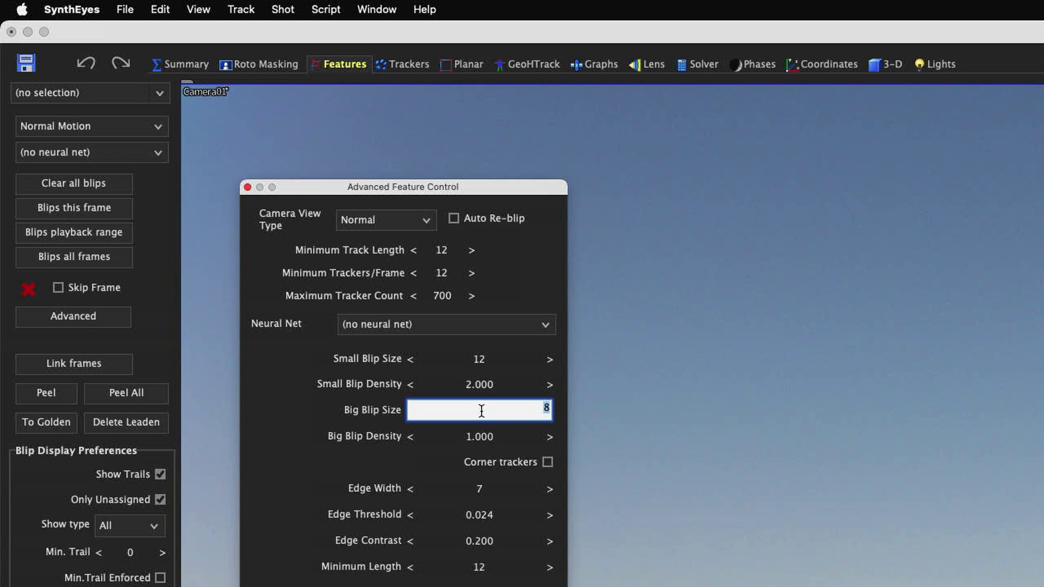
pyautogui.press('Return')
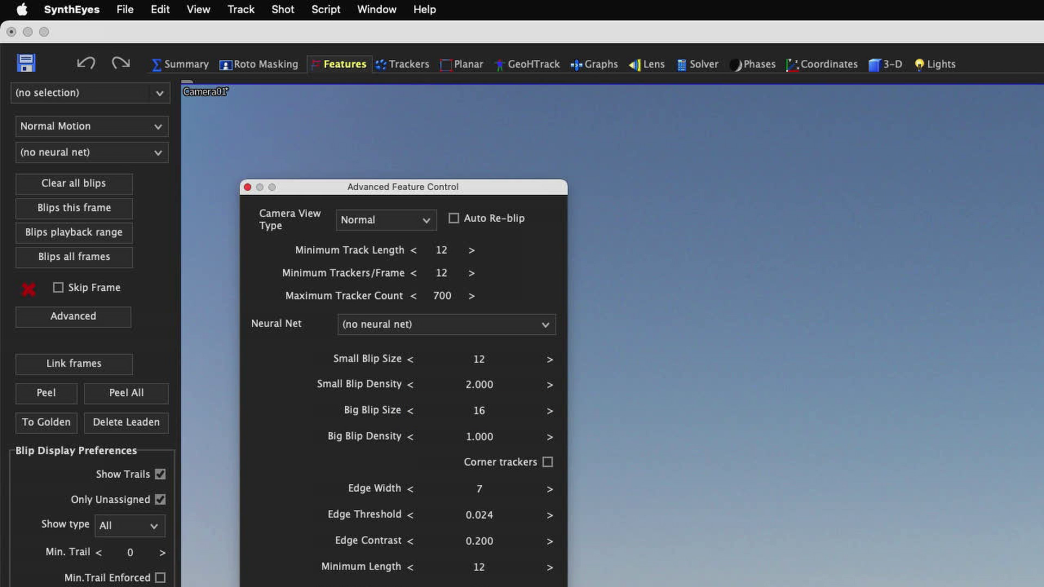
# Step: Regenerate the blips for all frames with the larger blip sizes and peel them all into trackers
pyautogui.click(86, 263)
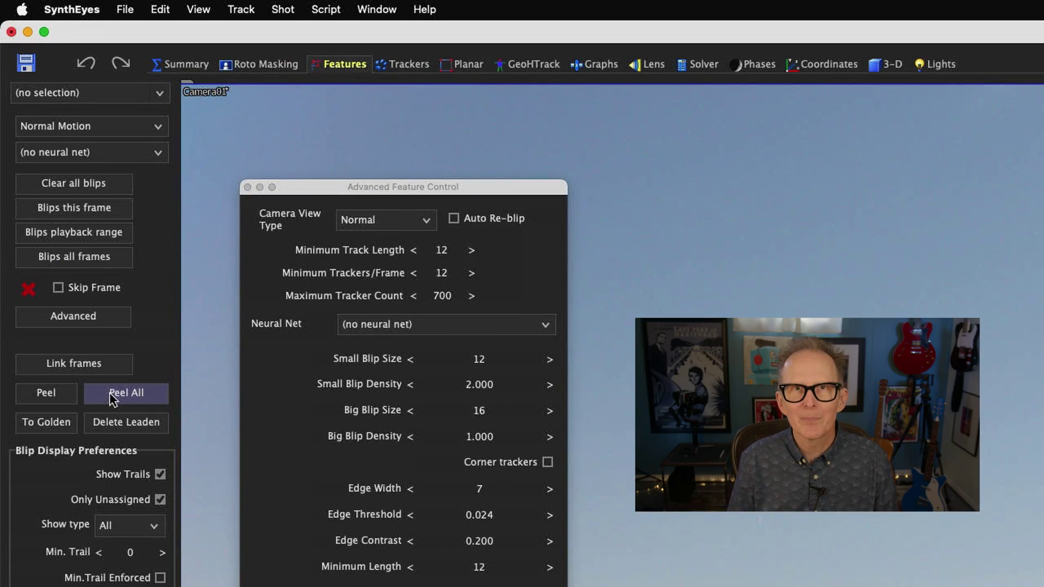
pyautogui.click(37, 133)
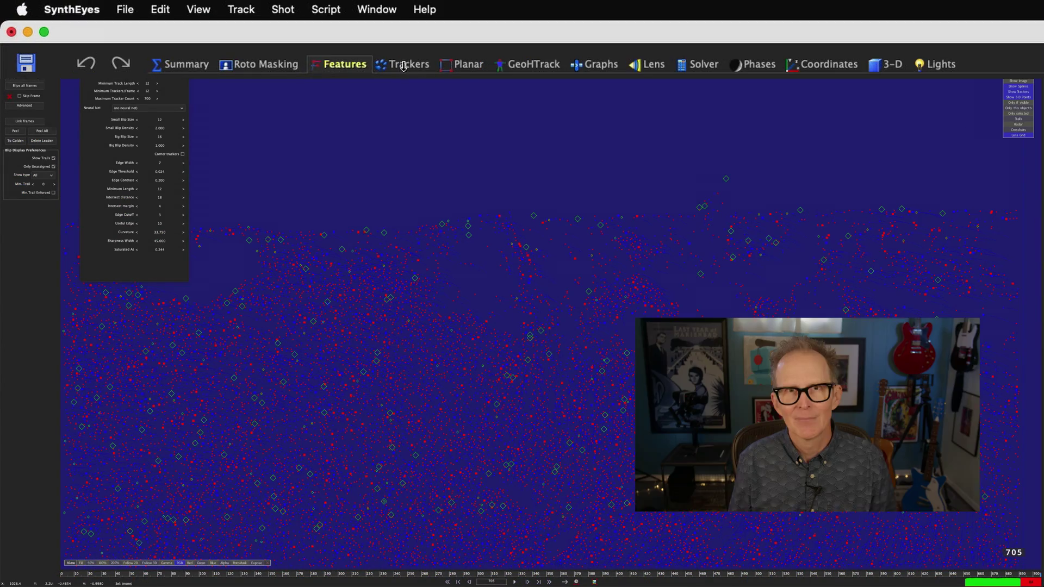
# Step: Examine the trackers through the shot in the Trackers room, and show the footage image again in the Features room
pyautogui.click(403, 66)
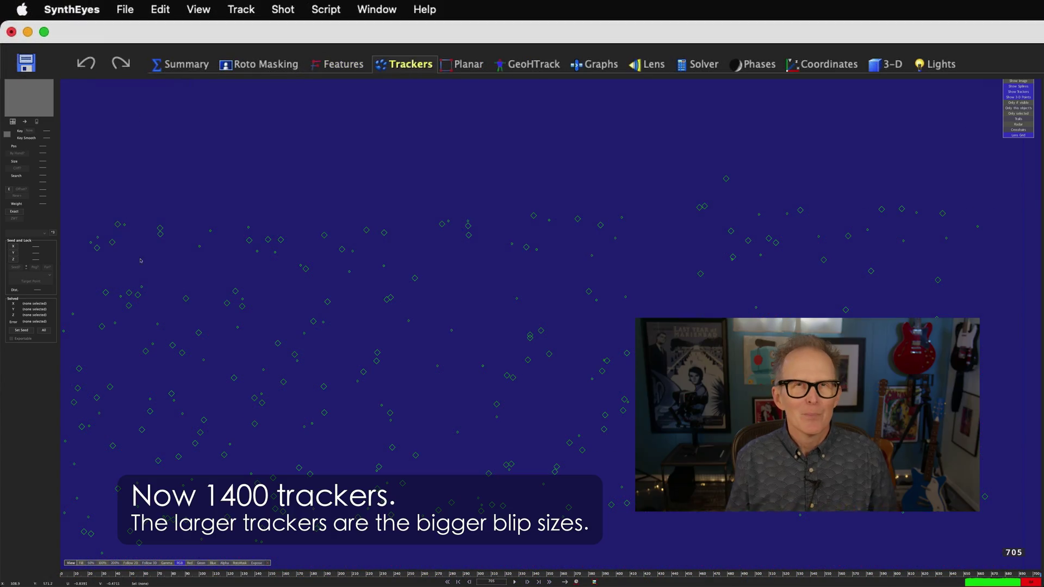
pyautogui.moveTo(75, 576); pyautogui.dragTo(783, 578)
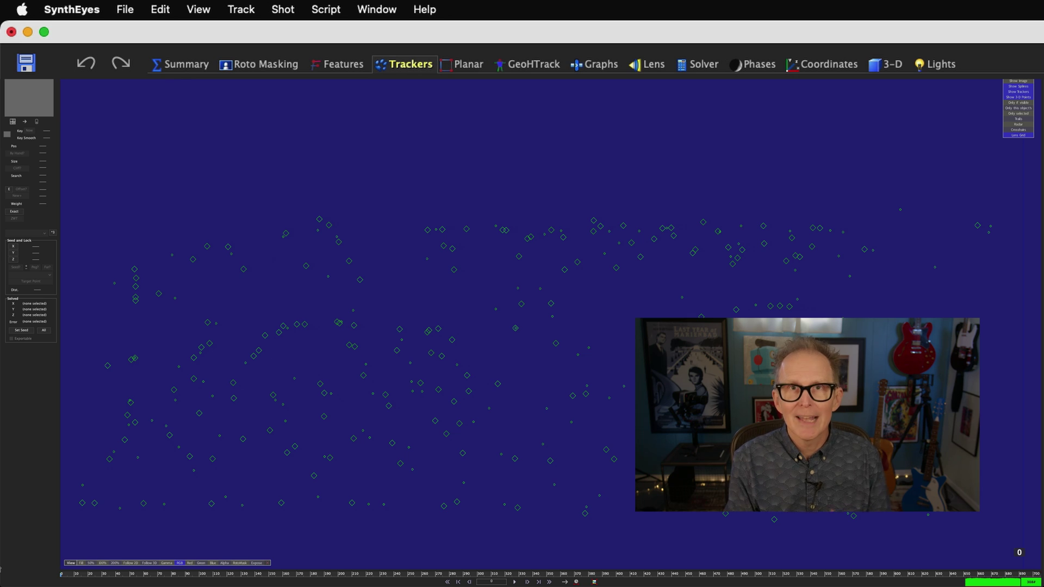
pyautogui.click(330, 65)
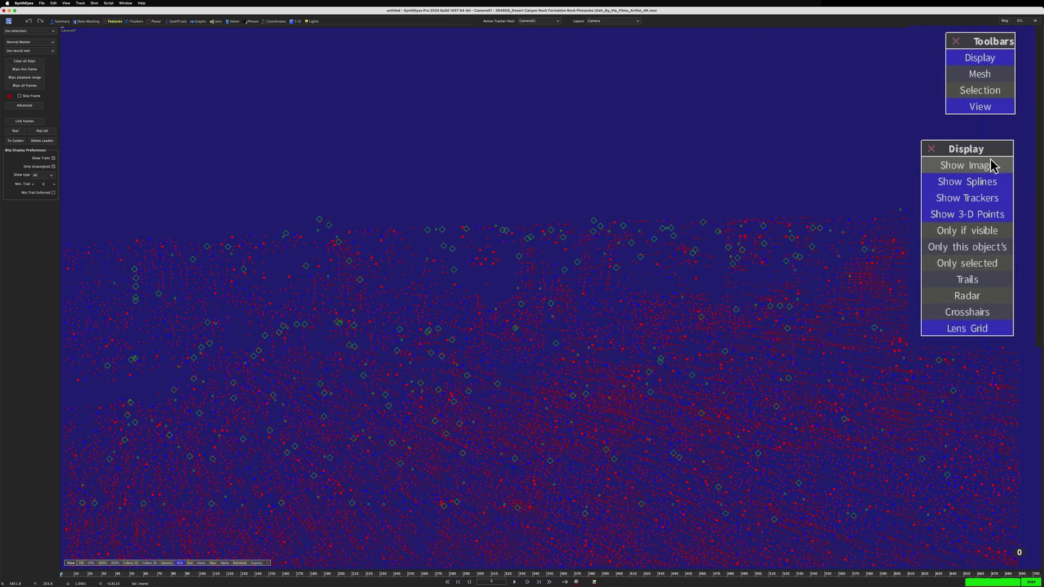
pyautogui.click(990, 163)
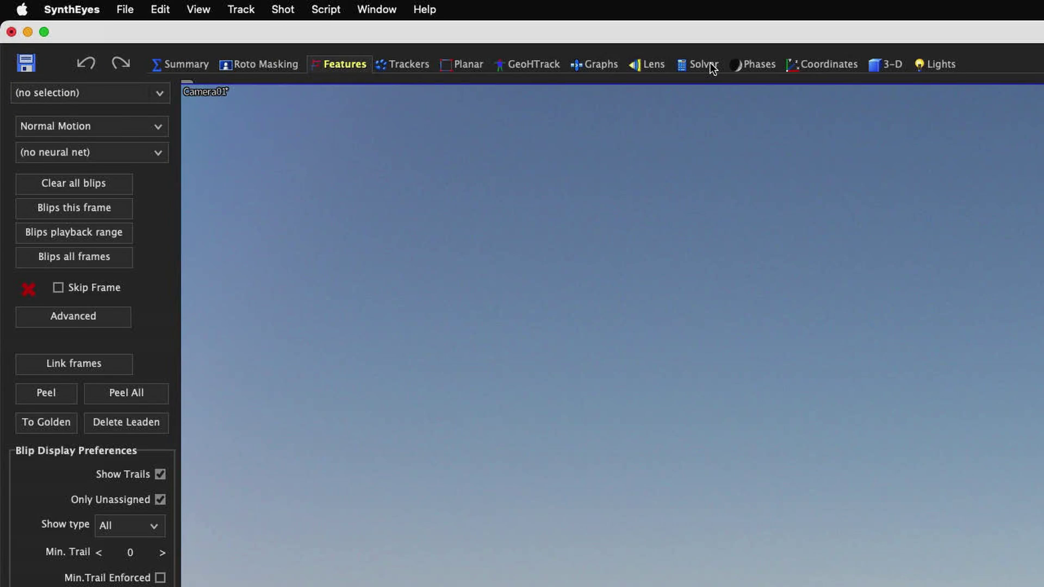
# Step: Solve the scene in Automatic mode in the Solver room and accept the solve report
pyautogui.click(712, 66)
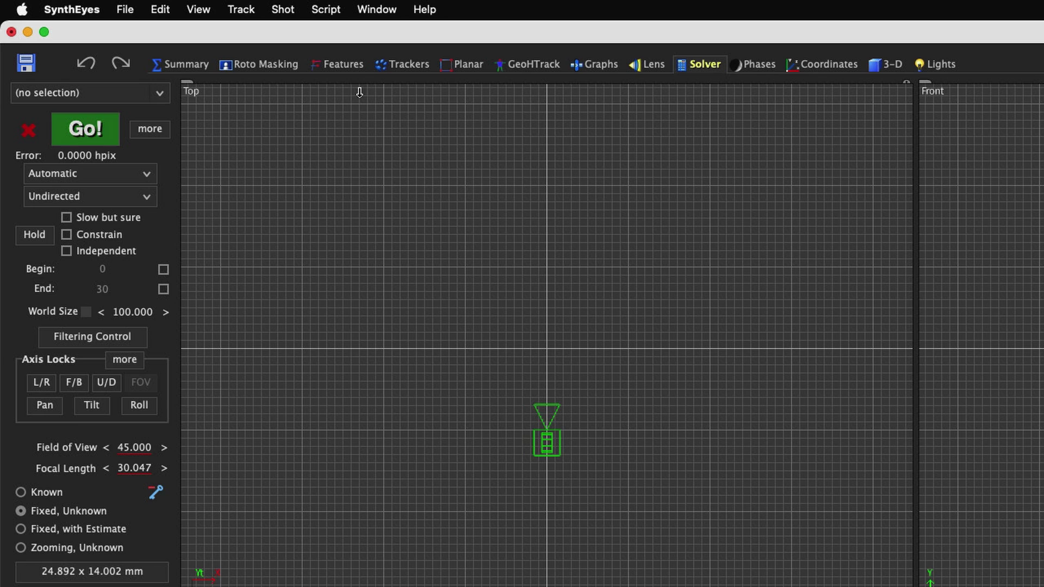
pyautogui.click(72, 119)
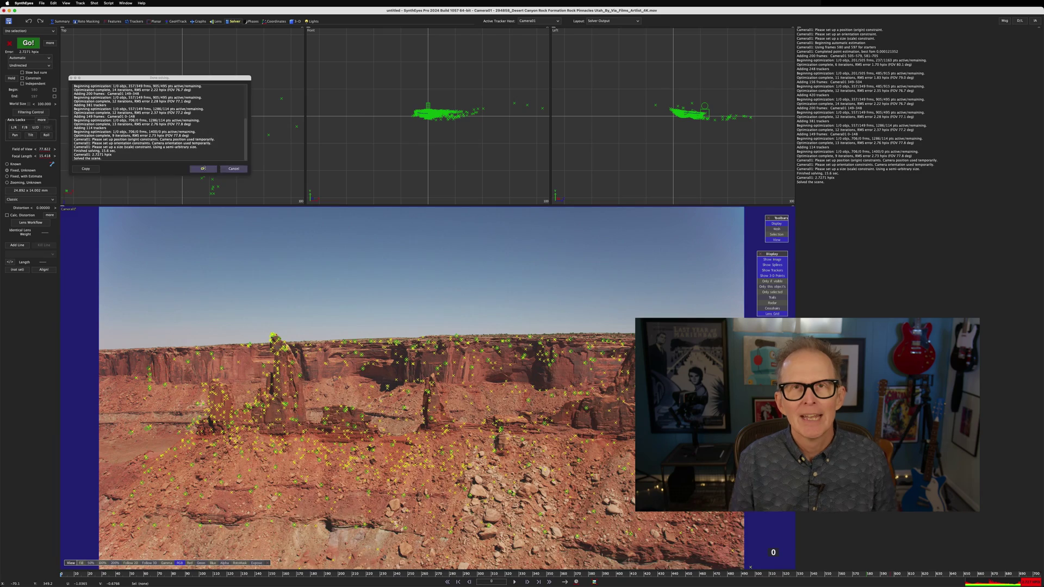
pyautogui.click(202, 169)
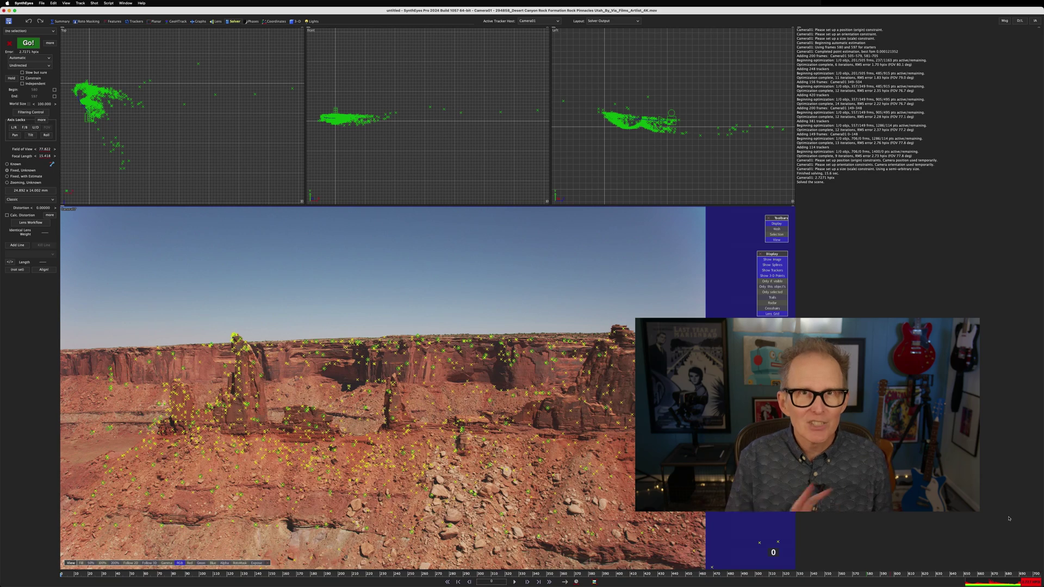
# Step: Rotate the camera and all solved points as a whole in the 3-D room to level the tracker cloud with the grid
pyautogui.press('f')
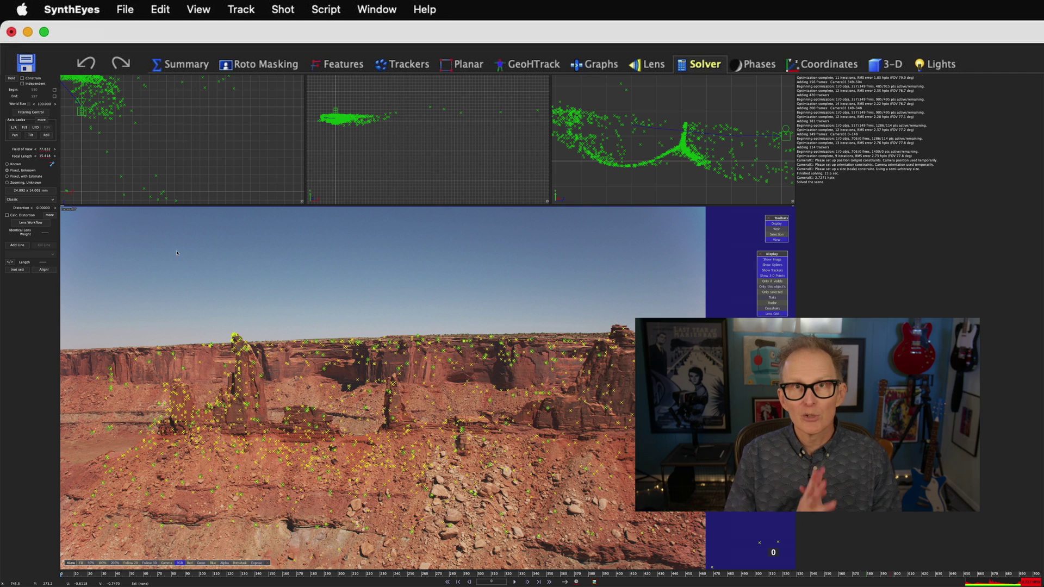
pyautogui.click(886, 64)
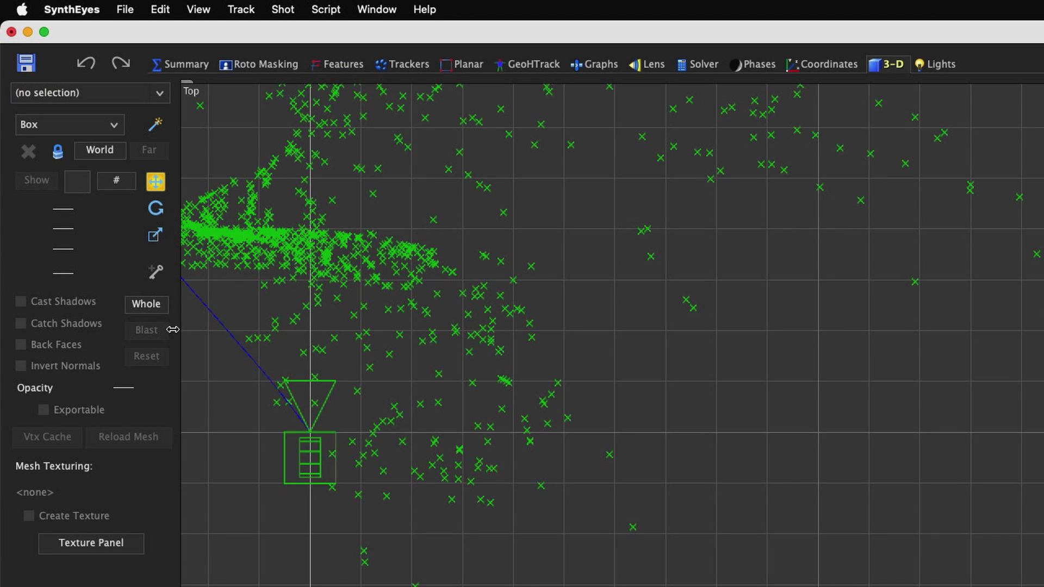
pyautogui.click(156, 307)
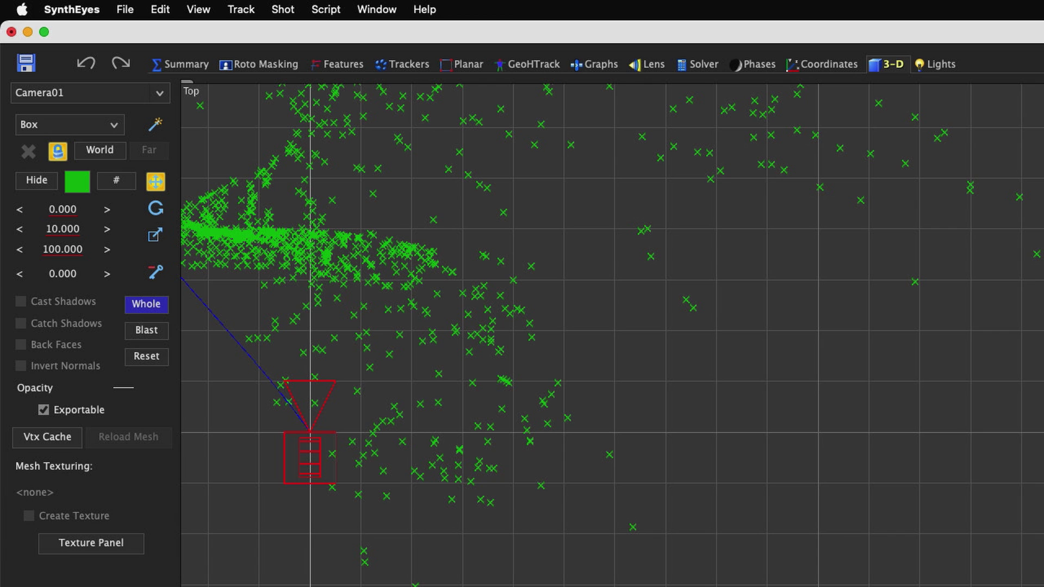
pyautogui.click(156, 208)
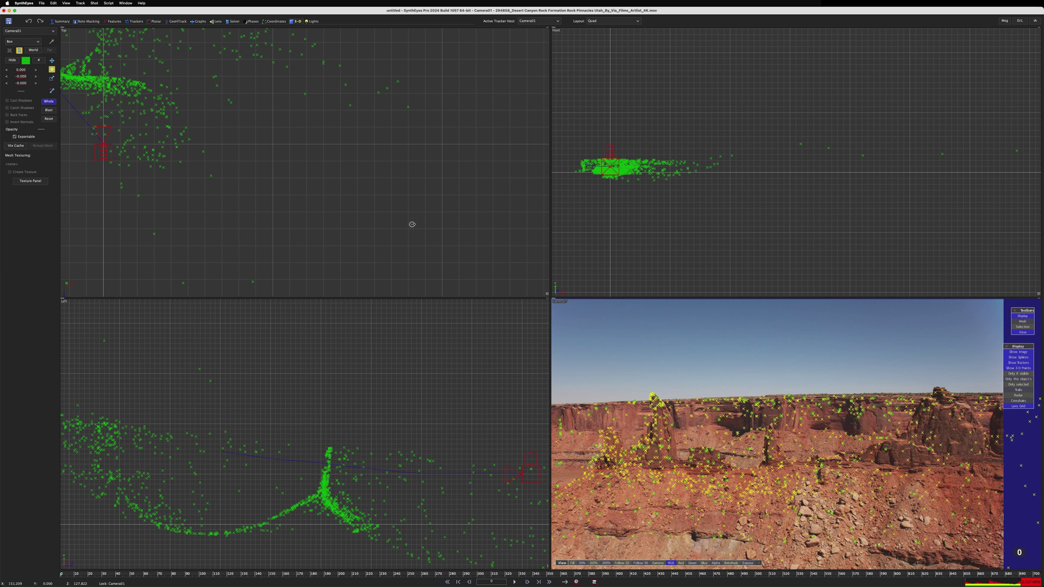
pyautogui.moveTo(333, 541); pyautogui.dragTo(336, 518)
pyautogui.scroll(3, 235, 162)
pyautogui.moveTo(235, 162); pyautogui.dragTo(239, 164)
pyautogui.scroll(5, 663, 180)
pyautogui.moveTo(664, 179); pyautogui.dragTo(667, 181)
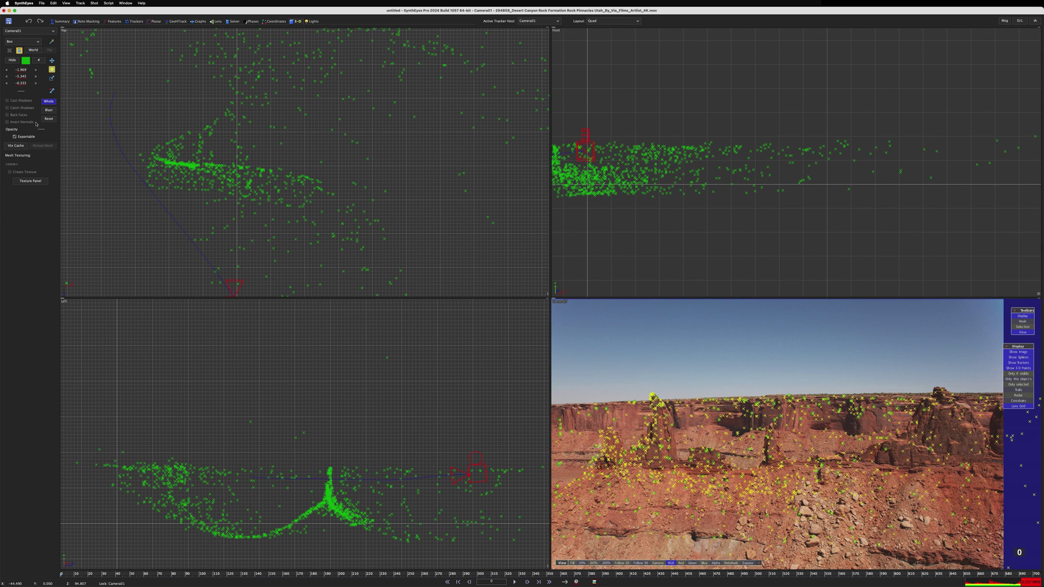
# Step: Move the whole scene in the Left view to center the spire's trackers on the origin and rest the cloud on the ground line
pyautogui.scroll(-3, 327, 475)
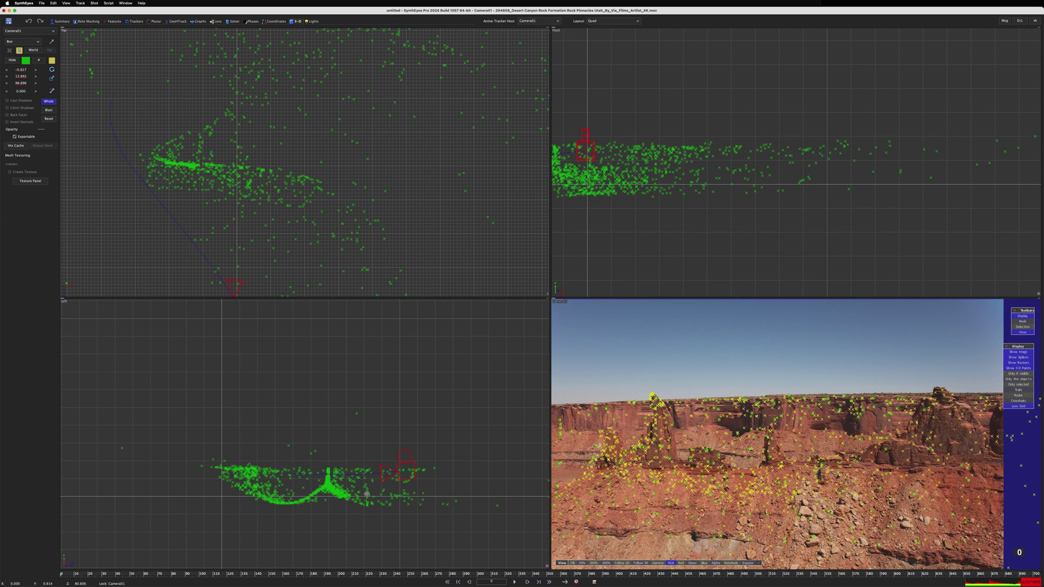
pyautogui.moveTo(367, 493); pyautogui.dragTo(238, 319)
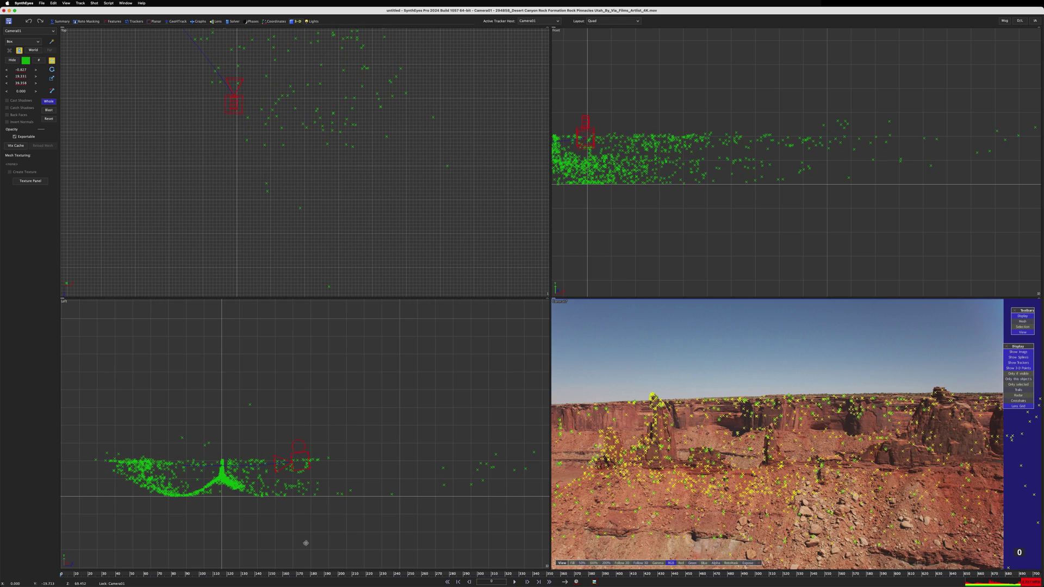
pyautogui.moveTo(333, 158); pyautogui.dragTo(316, 208, button='middle')
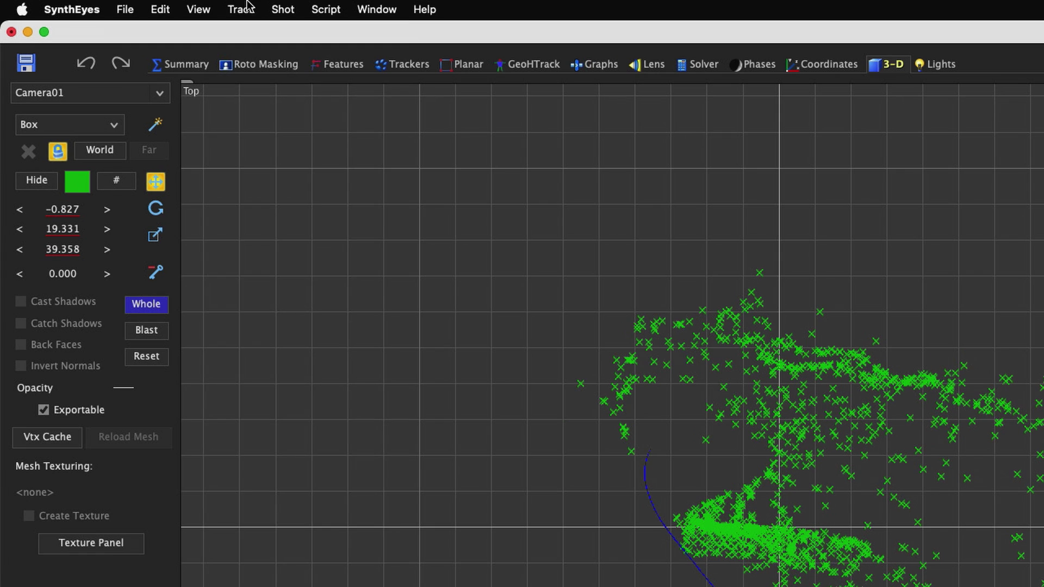
# Step: Clean up the auto trackers with Bad Frames off, deleting far-ish, short-lived, high-error and unsolved trackers and clearing all blips
pyautogui.click(80, 3)
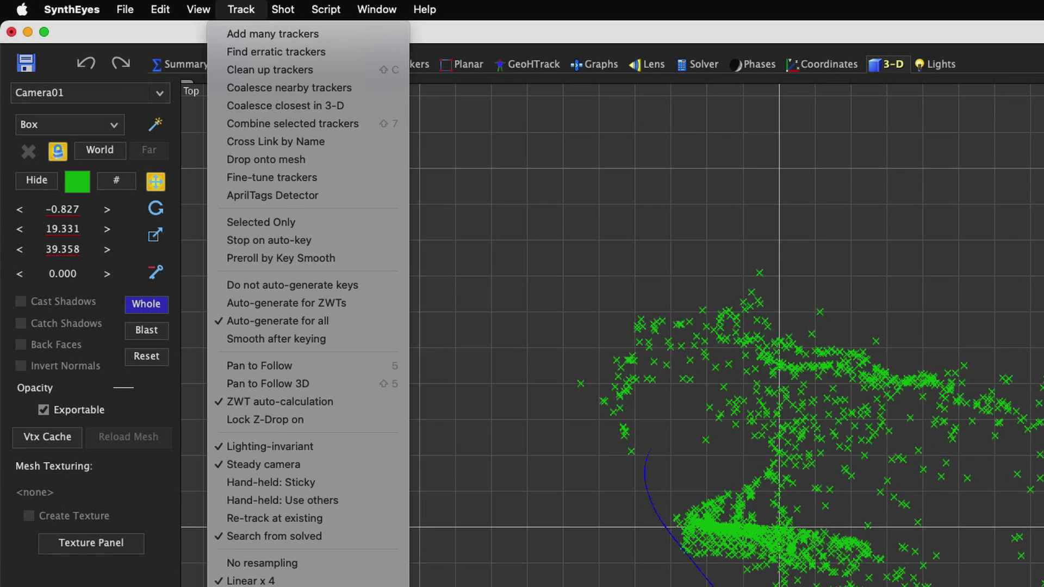
pyautogui.click(261, 70)
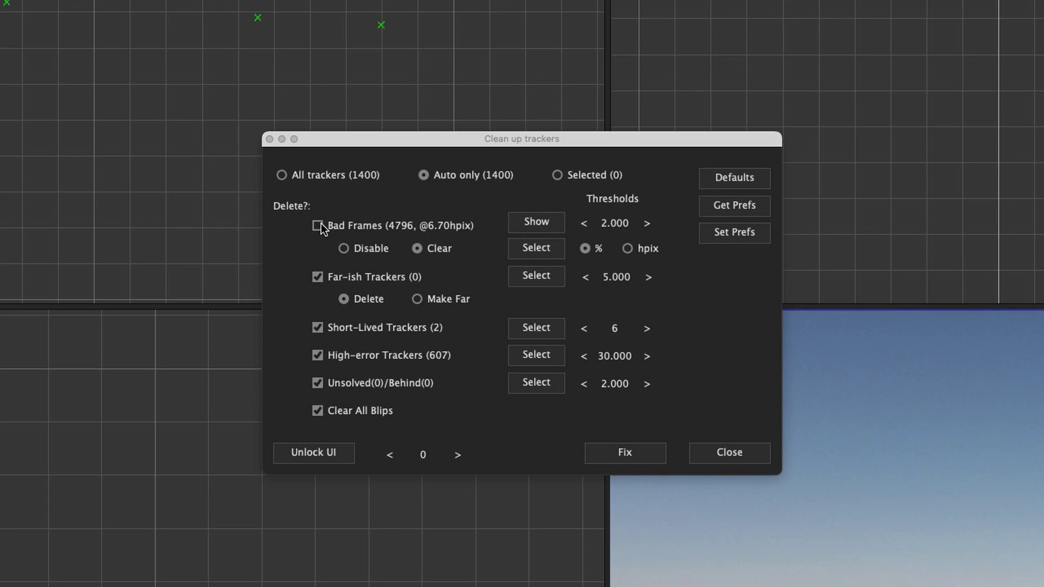
pyautogui.click(317, 225)
pyautogui.click(345, 248)
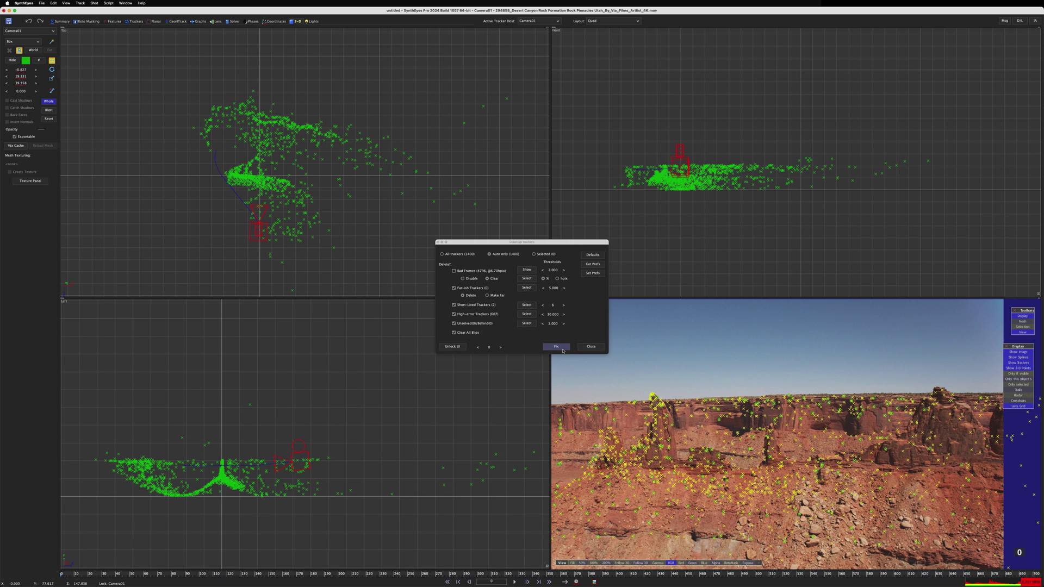
pyautogui.click(562, 349)
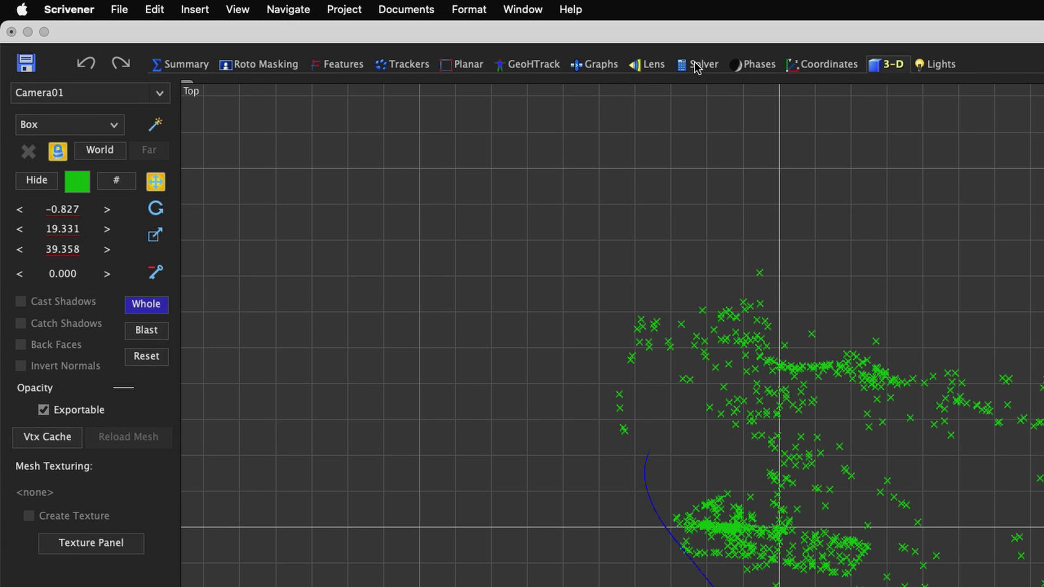
# Step: Set the solving mode to Refine in the Solver room and re-solve the scene
pyautogui.click(229, 22)
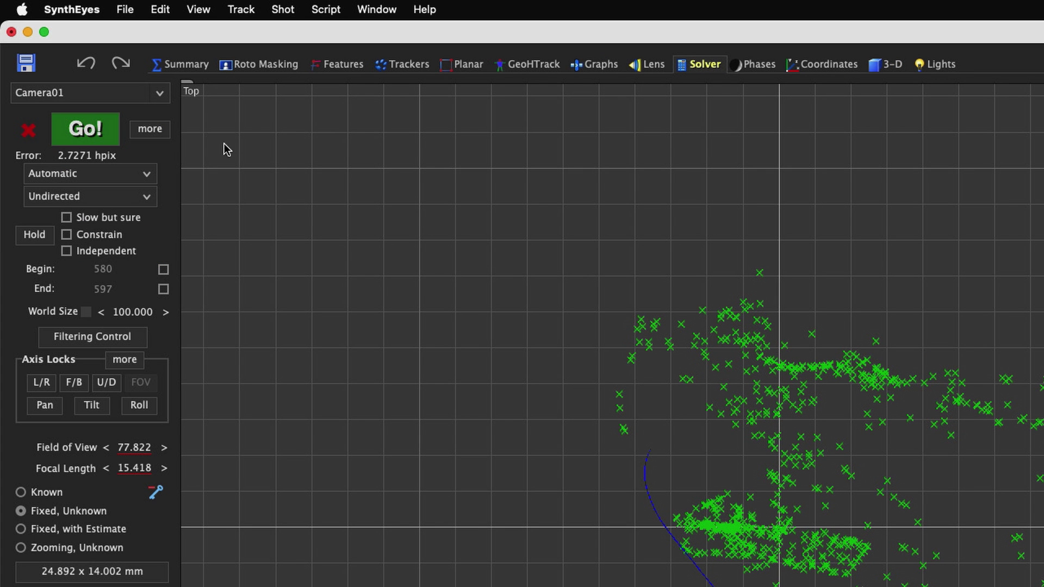
pyautogui.click(65, 175)
pyautogui.click(68, 191)
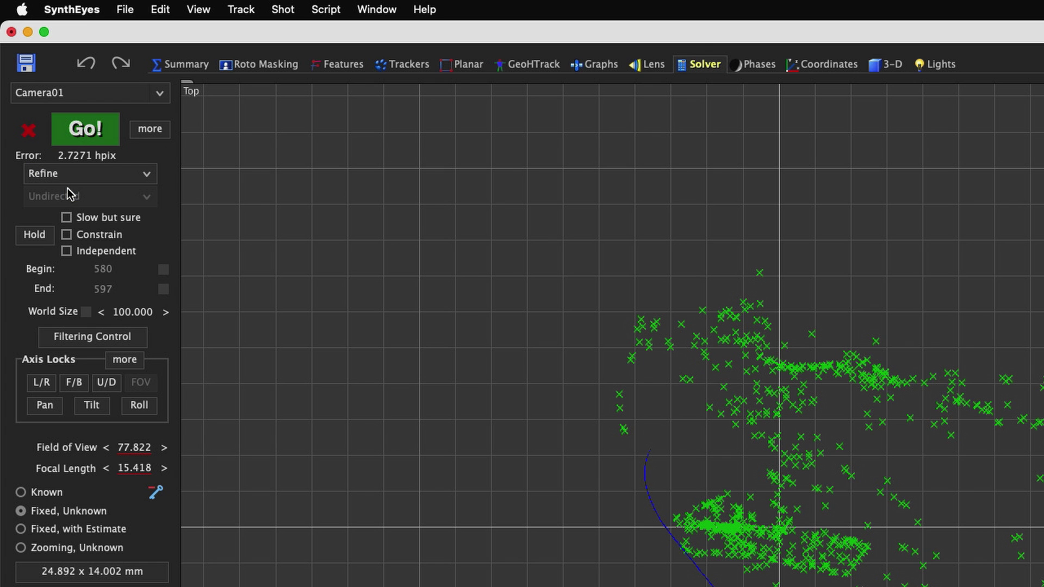
pyautogui.click(76, 130)
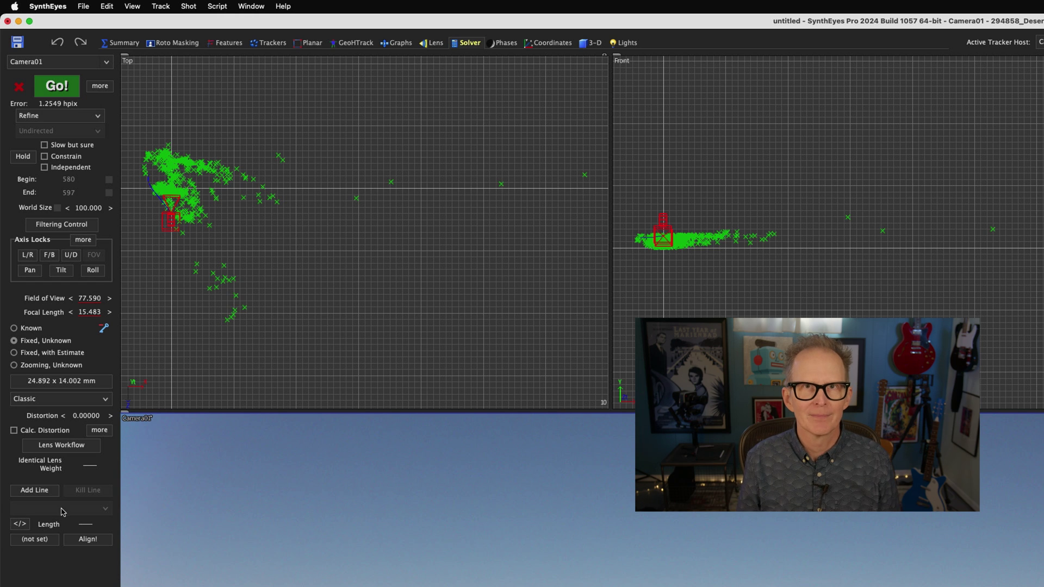
# Step: Enable Calc. Distortion for the Classic lens model, refine the solve and accept the report
pyautogui.click(15, 430)
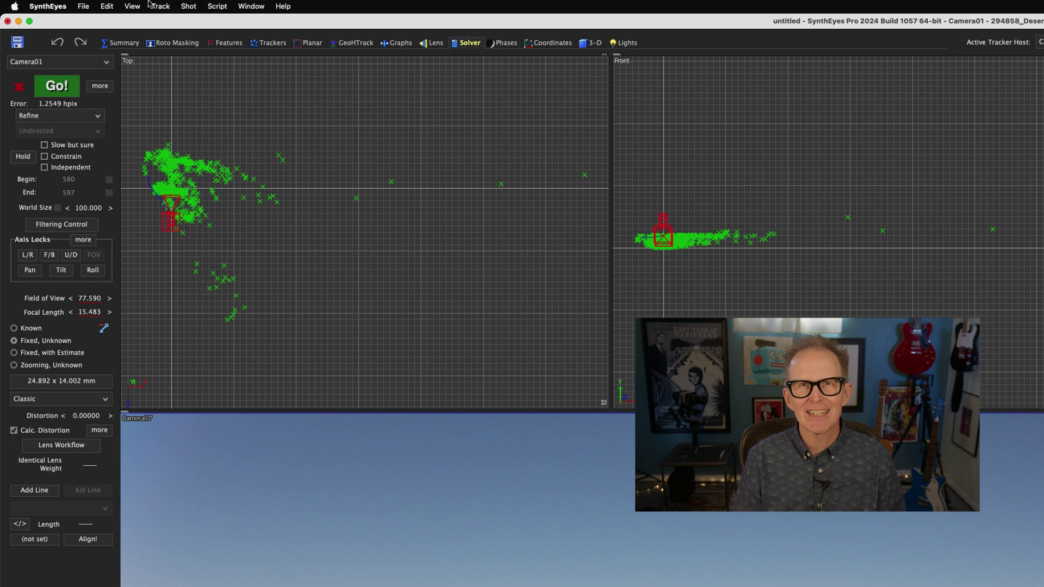
pyautogui.click(70, 92)
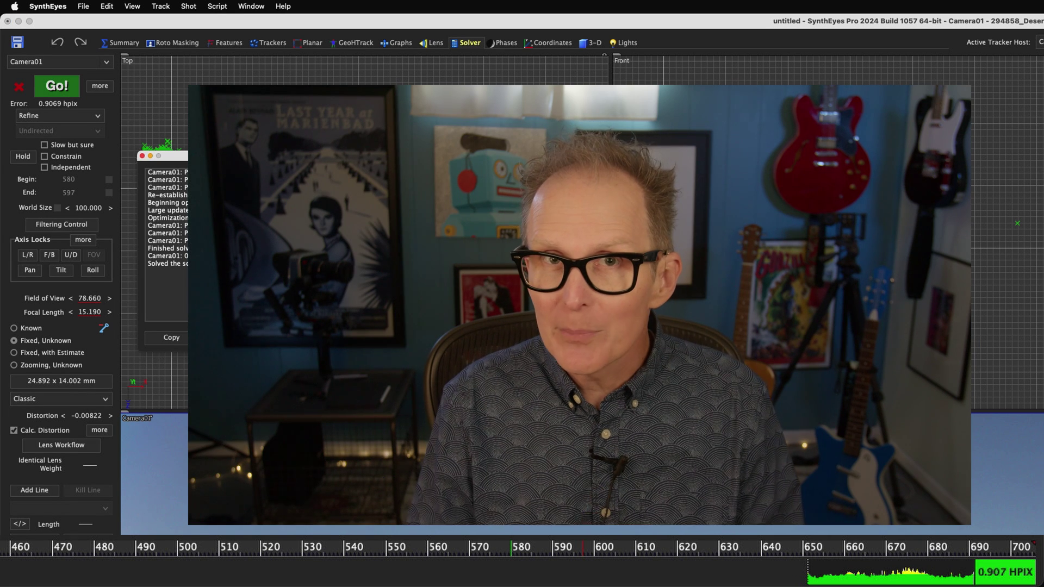
pyautogui.press('Return')
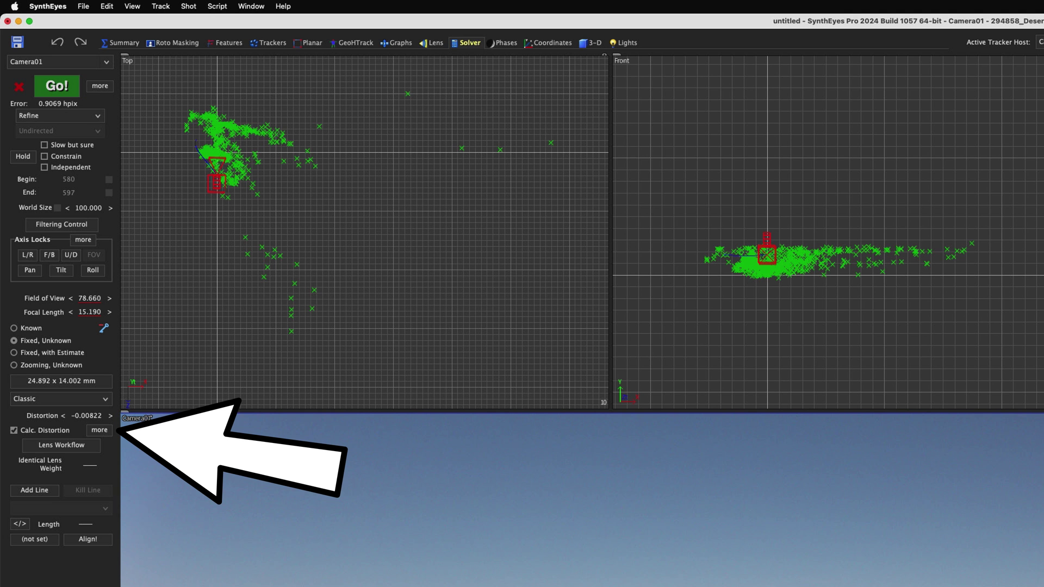
# Step: Change the lens model to Std. Radial 4th-order, set C2 to Calculate and refine the solve
pyautogui.click(99, 430)
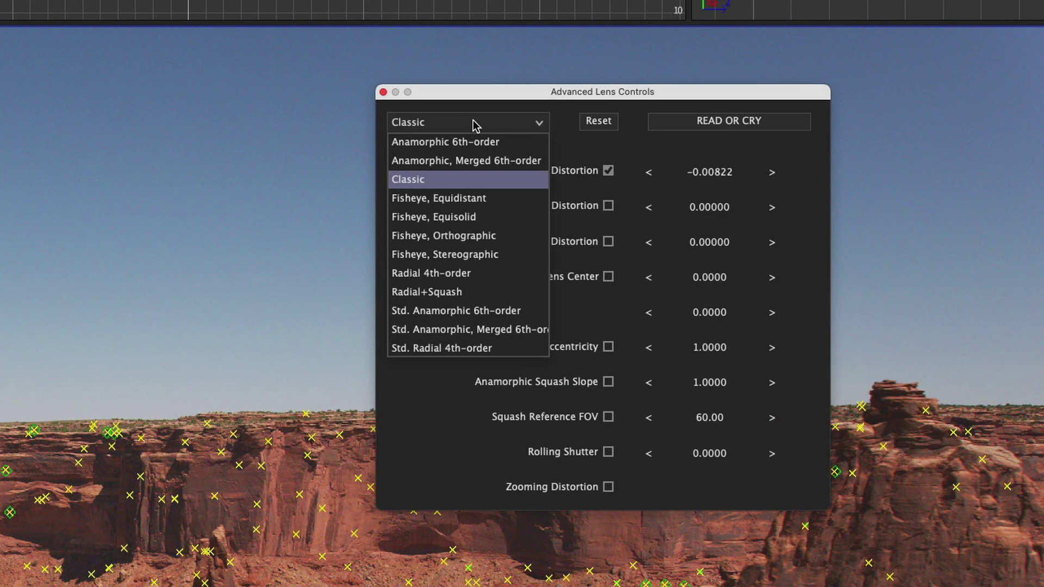
pyautogui.click(463, 349)
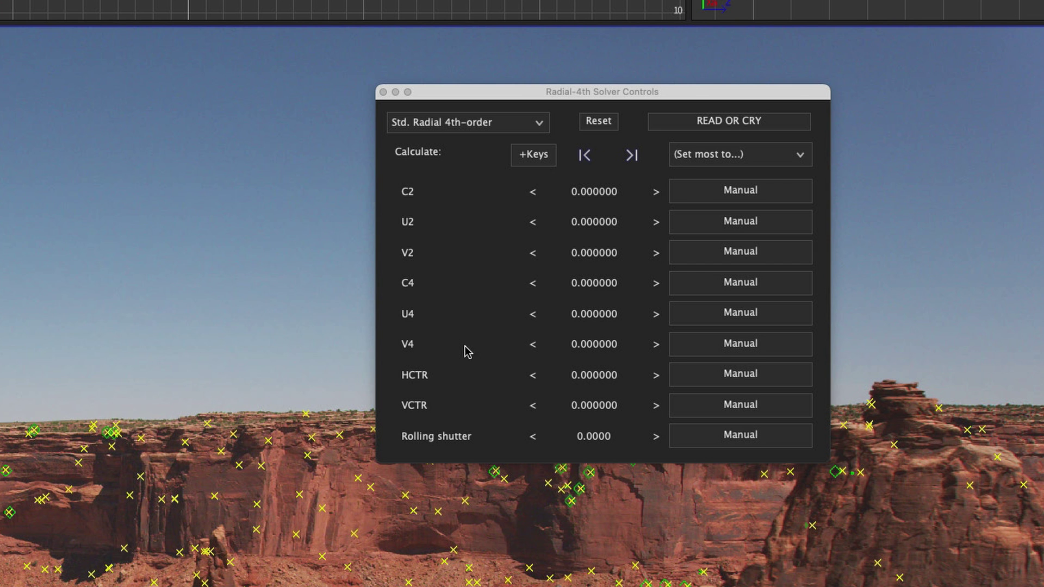
pyautogui.click(750, 194)
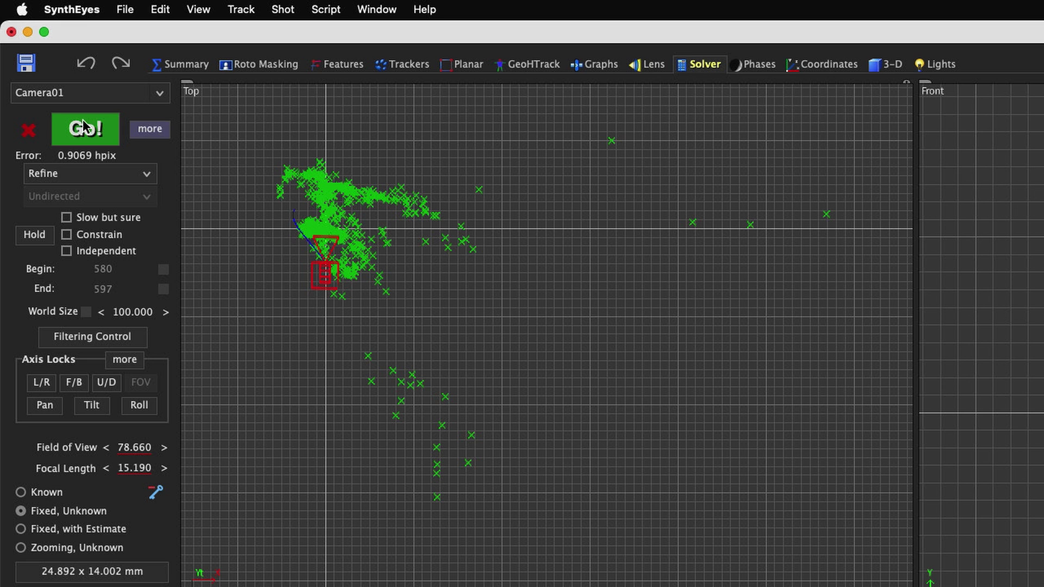
pyautogui.click(84, 127)
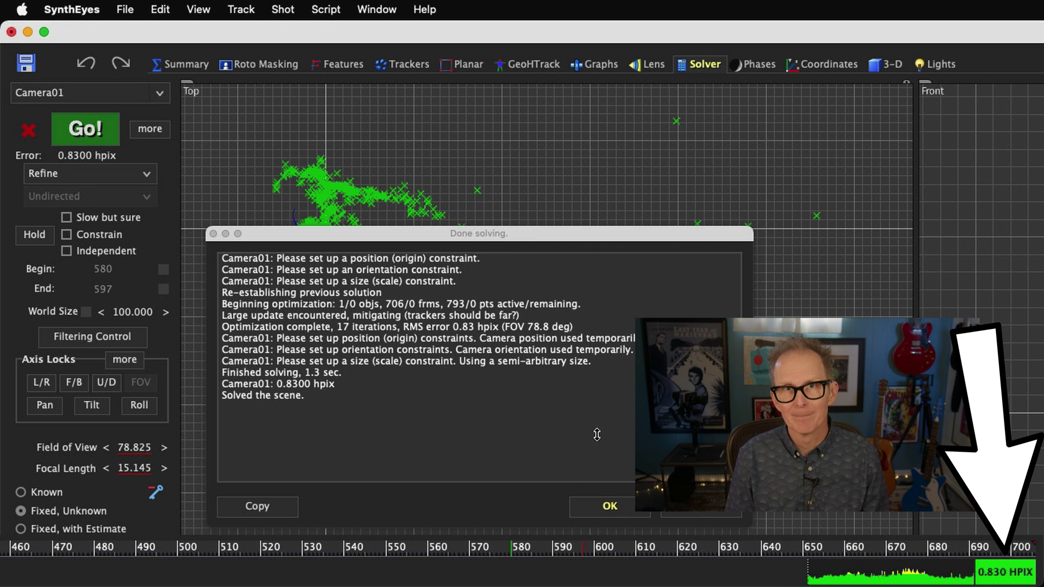
pyautogui.click(603, 507)
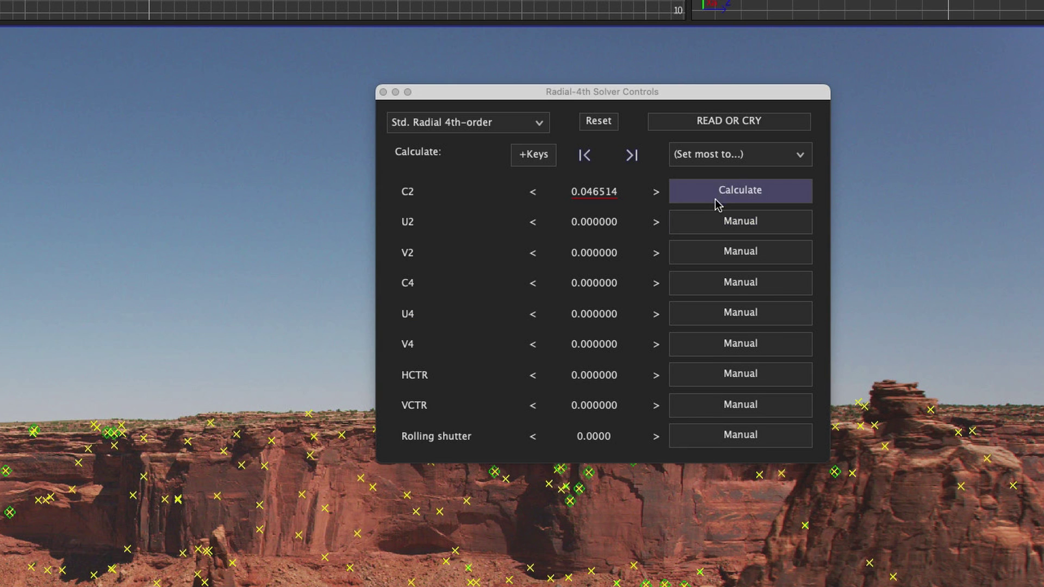
# Step: Set U2 and V2 to Calculate in the radial lens controls and refine the solve
pyautogui.click(725, 222)
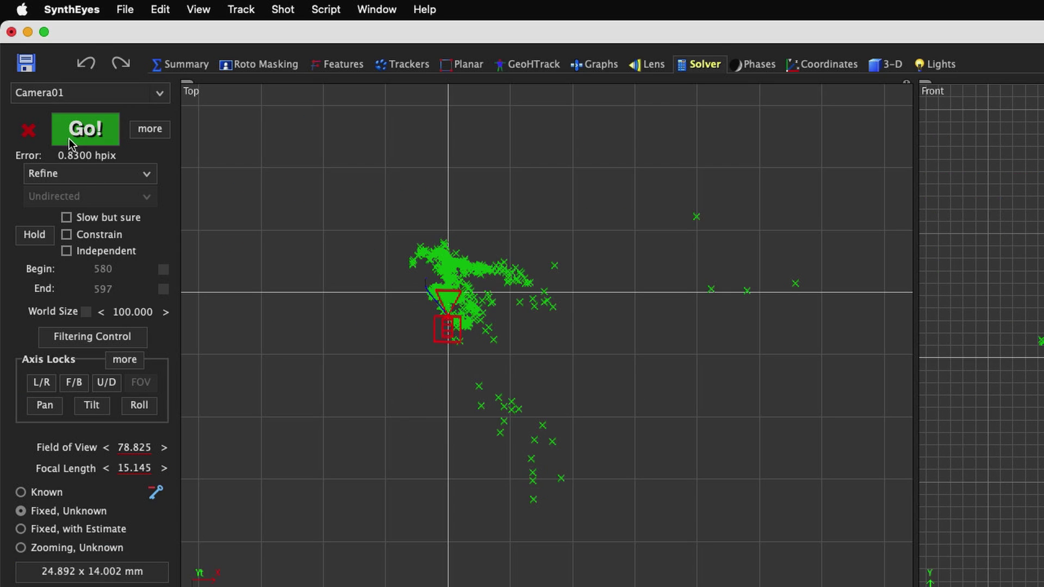
pyautogui.click(73, 135)
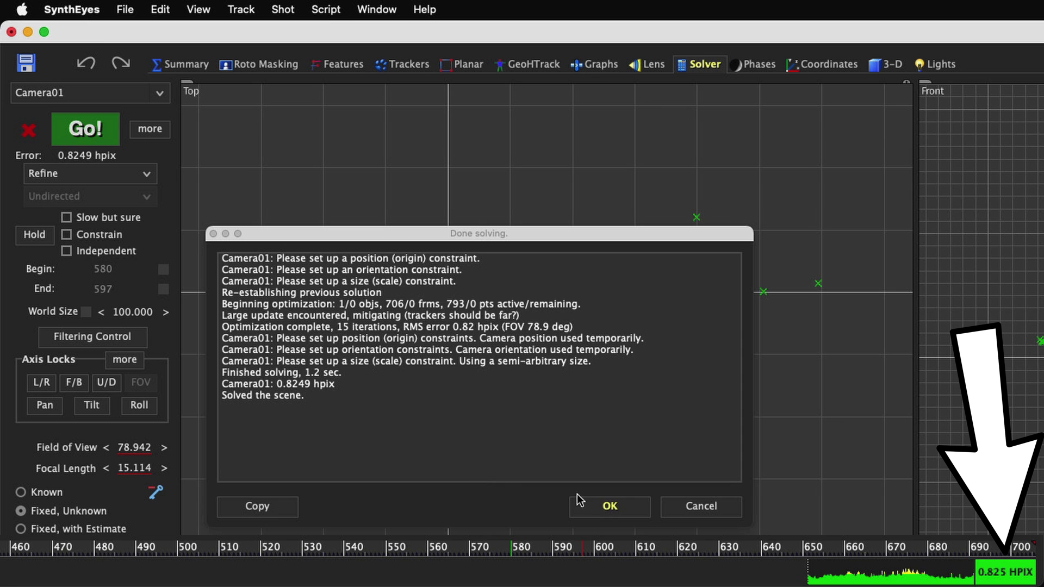
pyautogui.click(598, 505)
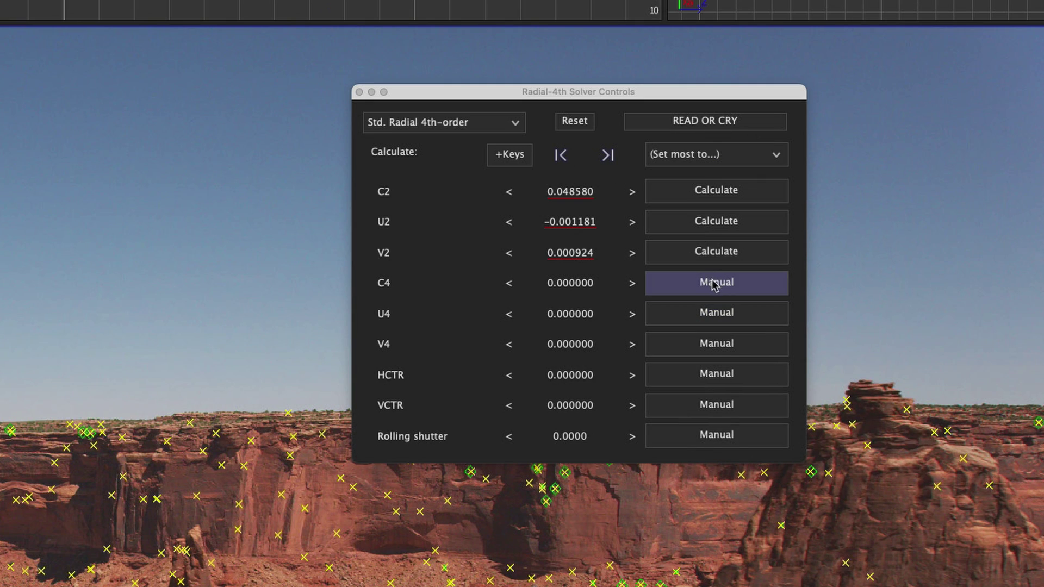
# Step: Set C4, U4 and V4 to Calculate in the radial lens controls and refine the solve
pyautogui.click(715, 284)
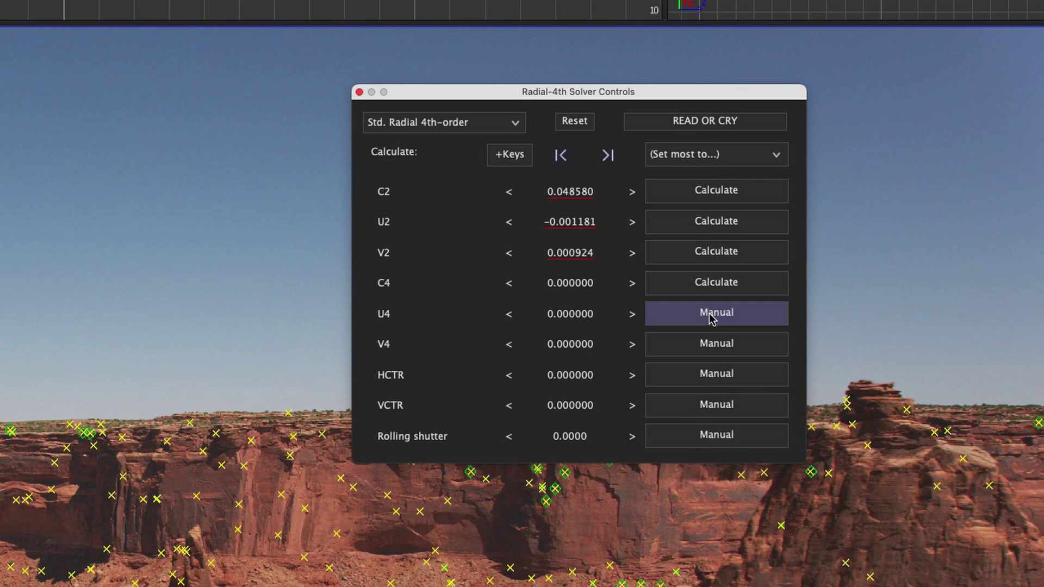
pyautogui.click(715, 314)
pyautogui.click(714, 346)
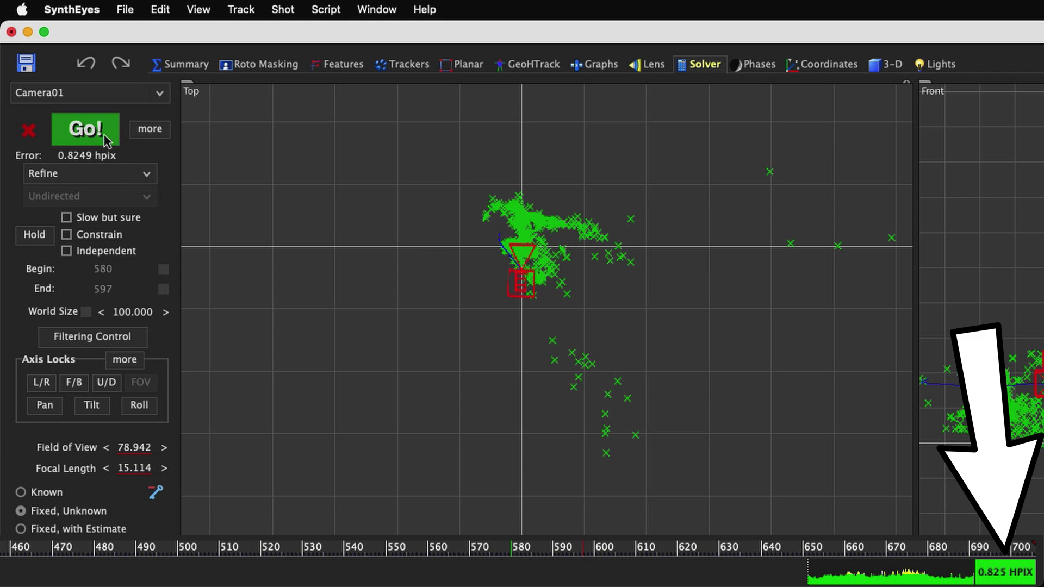
pyautogui.click(102, 134)
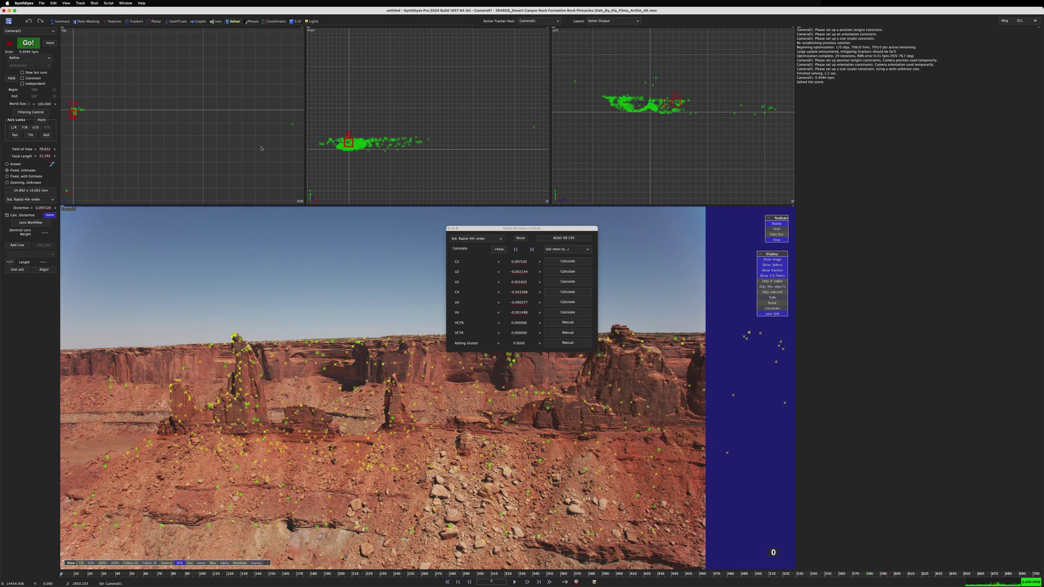
# Step: Delete the stray trackers lying far outside the main point cloud in the orthographic views, refine the solve again and accept the report
pyautogui.moveTo(271, 95); pyautogui.dragTo(292, 158)
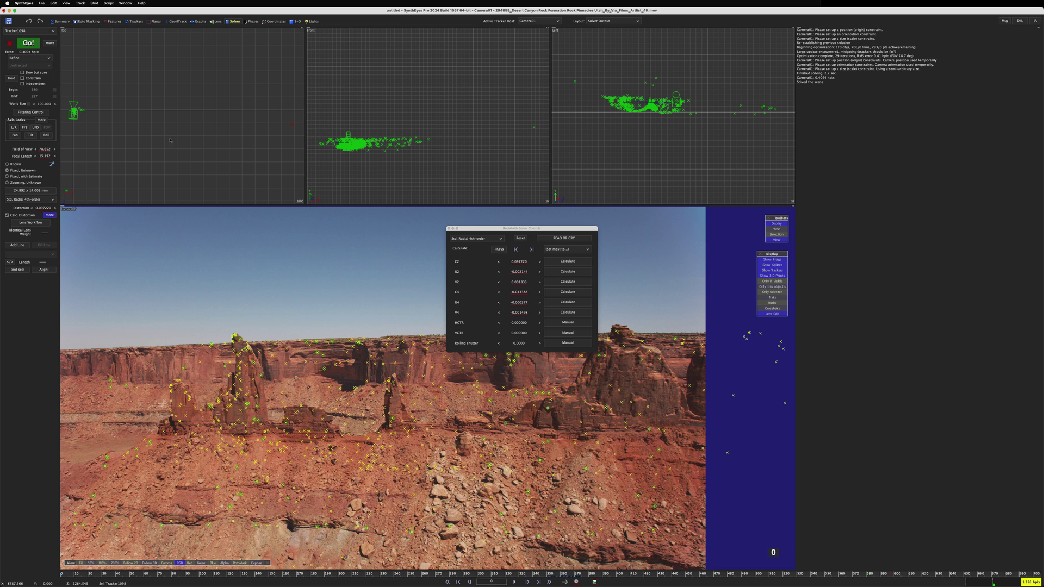
pyautogui.click(464, 172)
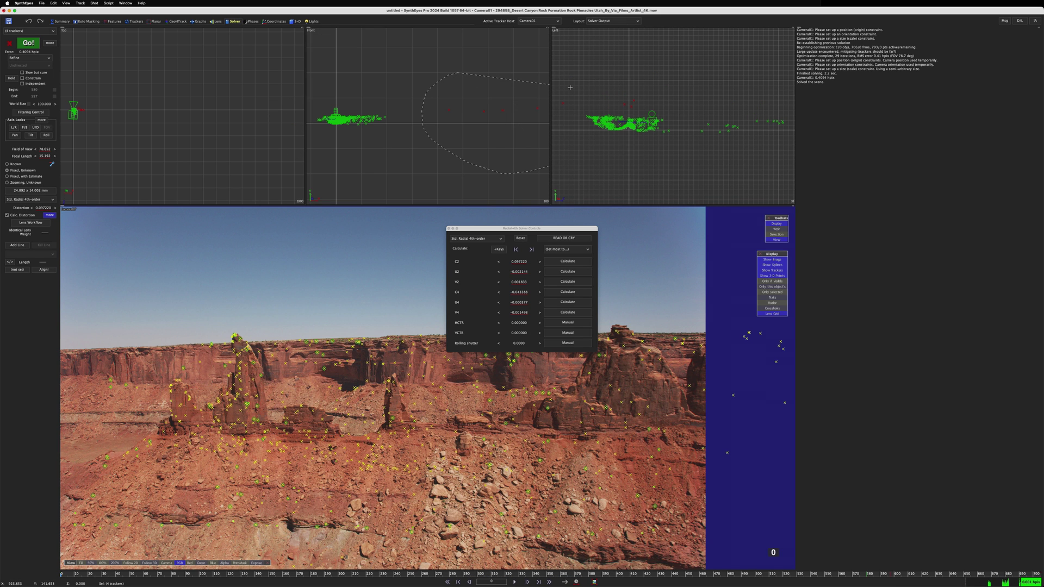
pyautogui.click(494, 148)
pyautogui.press('8')
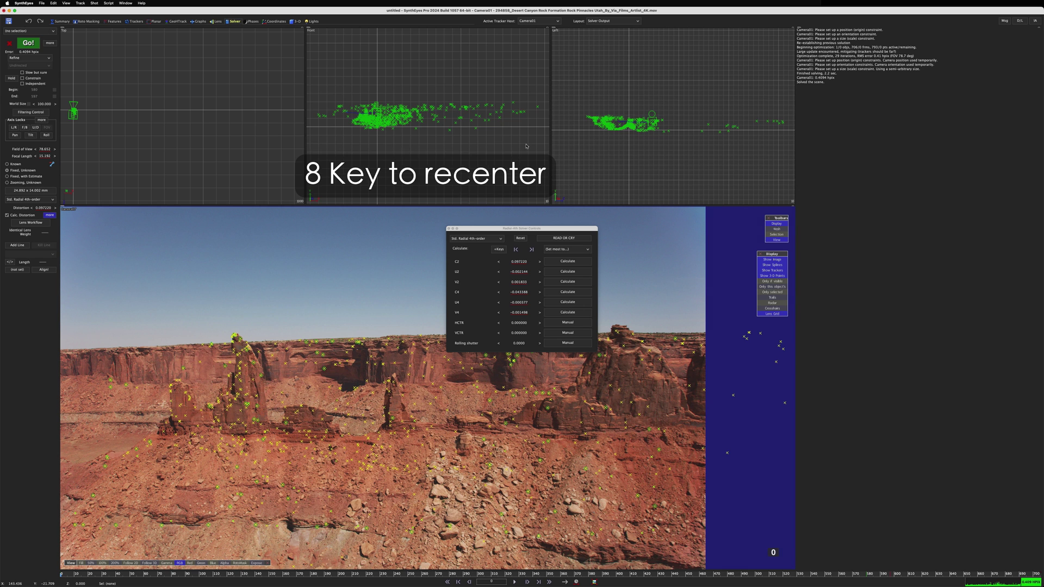
pyautogui.press('8')
pyautogui.press('8')
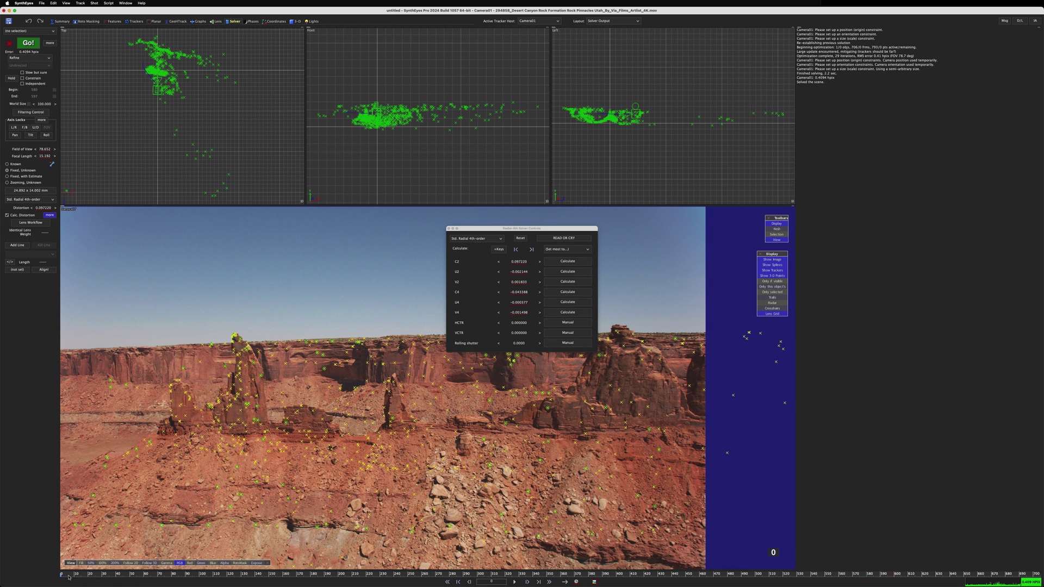
pyautogui.click(28, 43)
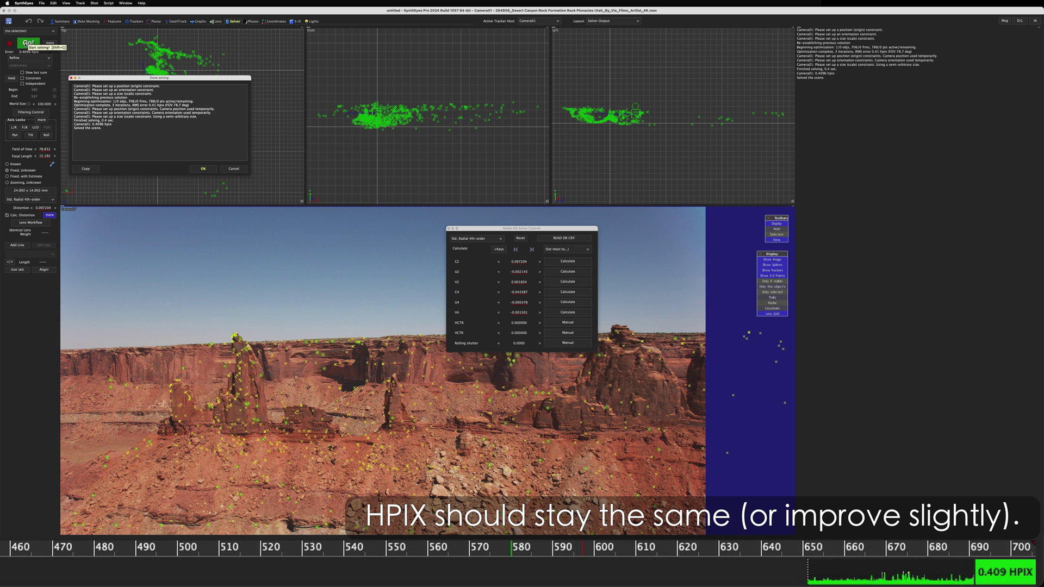
pyautogui.click(204, 170)
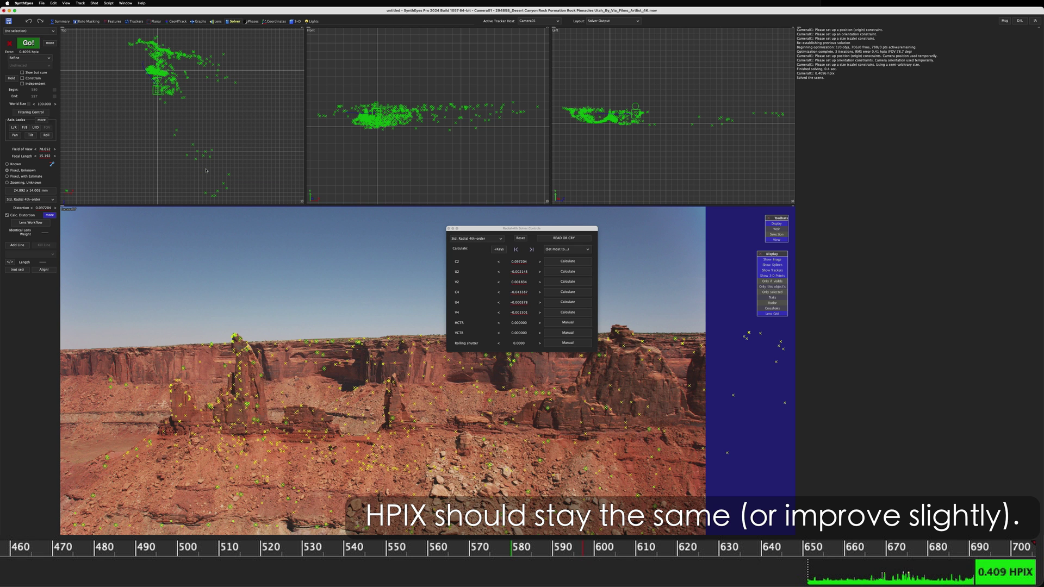